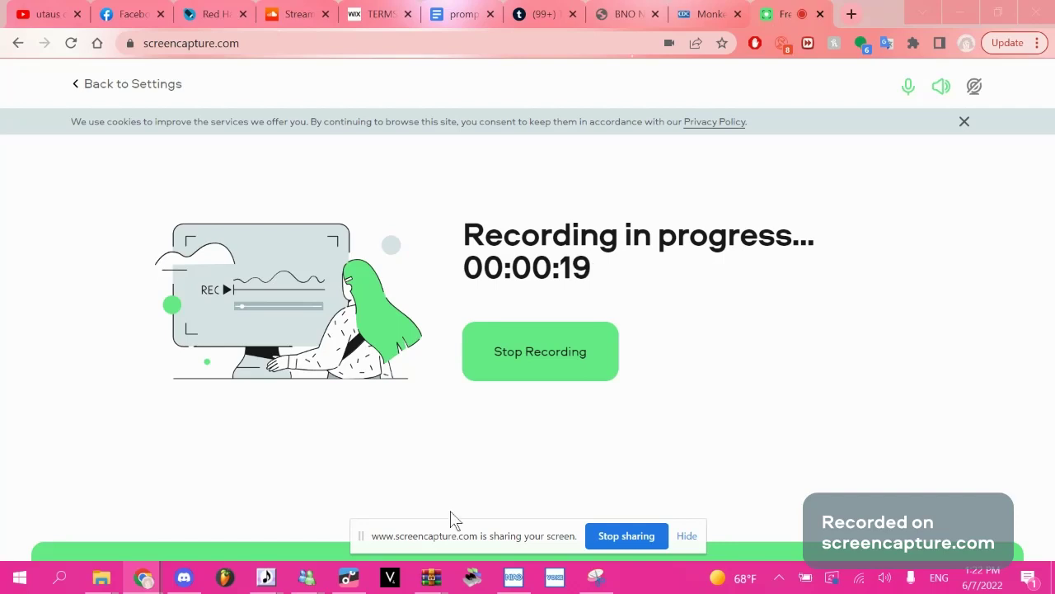
# Bring up the lol idk project and open the current singer's Voicebank settings to review its profile and recordings.
pyautogui.click(515, 578)
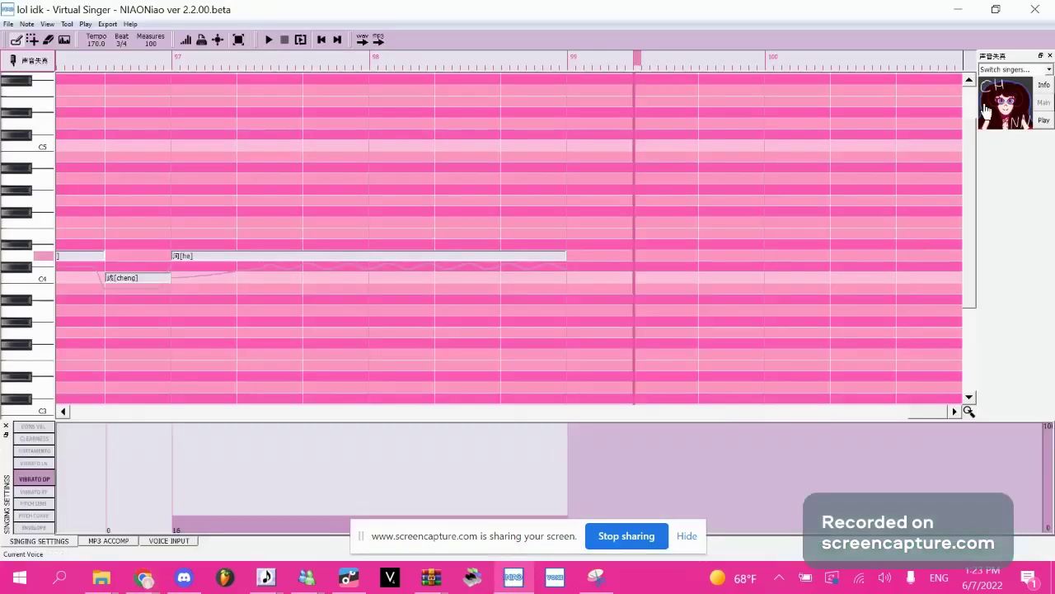
pyautogui.click(987, 110)
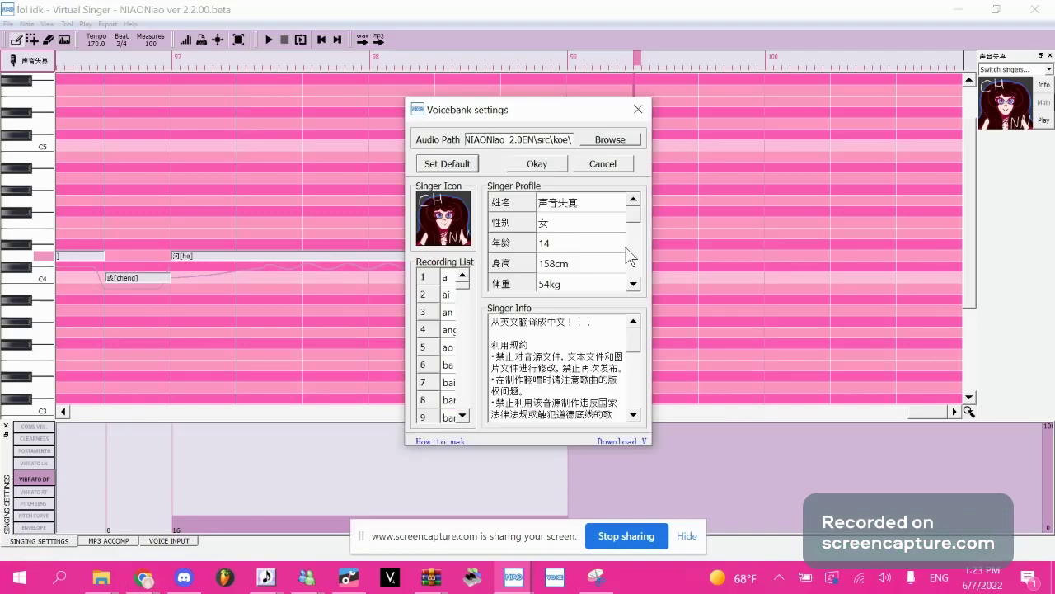
pyautogui.moveTo(633, 218); pyautogui.dragTo(637, 237)
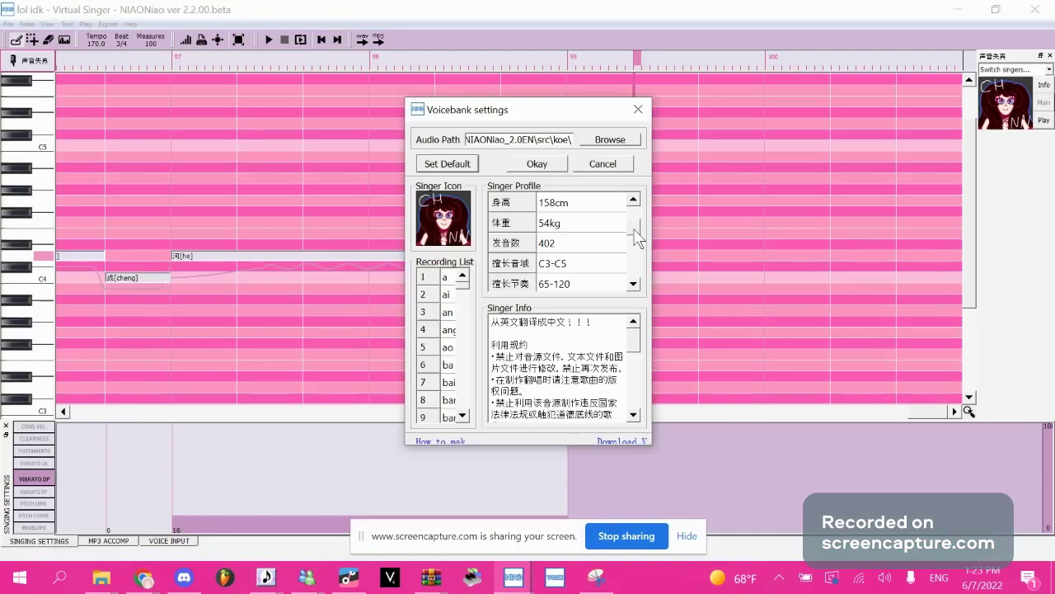
pyautogui.scroll(-2, 559, 249)
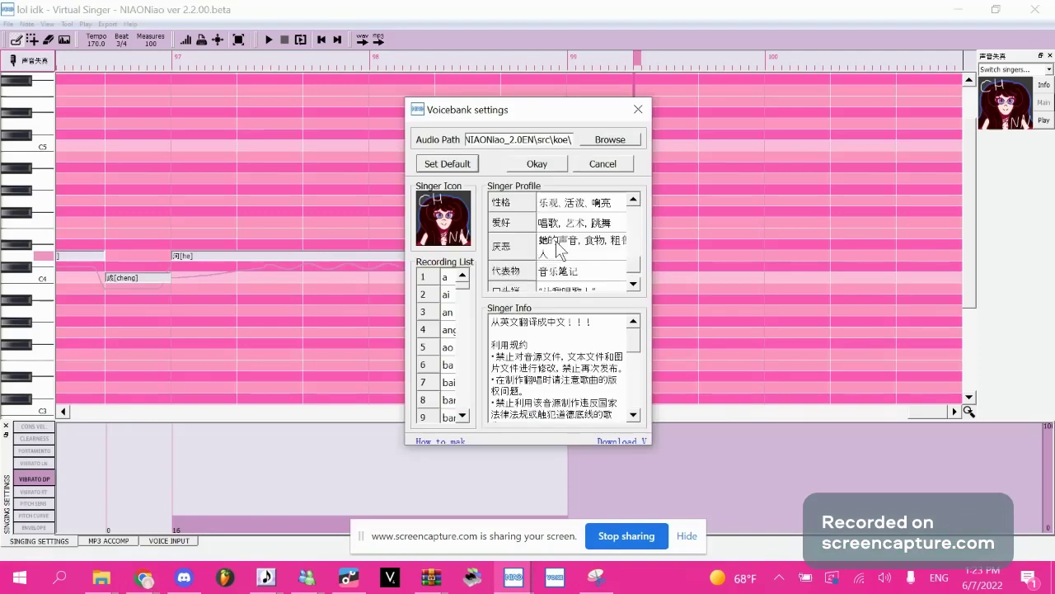
pyautogui.click(635, 350)
pyautogui.moveTo(463, 286); pyautogui.dragTo(467, 389)
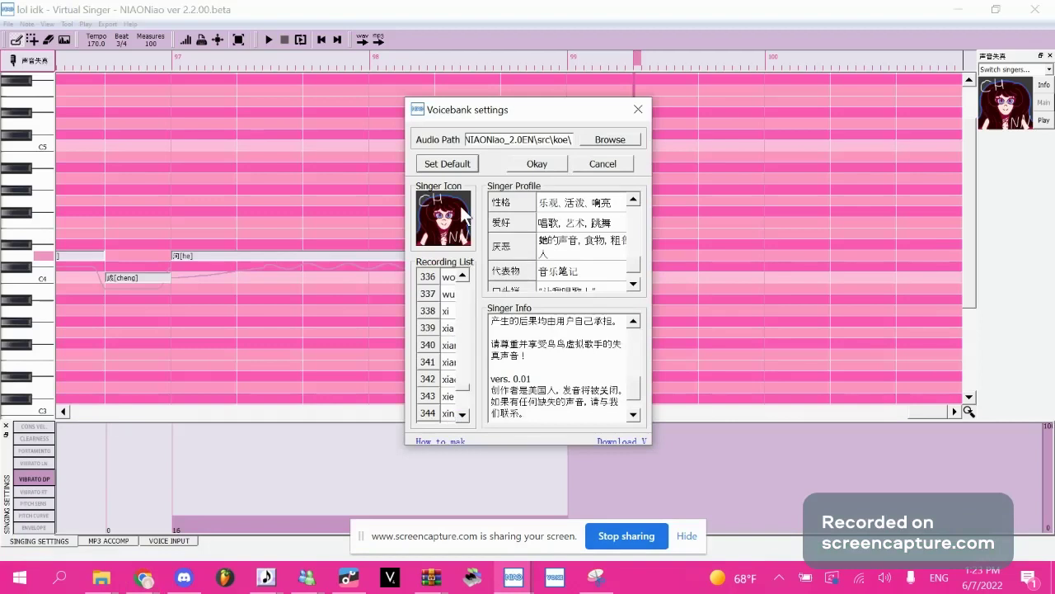
# Close the voicebank settings, return the playhead to measure 97, and show the desktop.
pyautogui.click(637, 111)
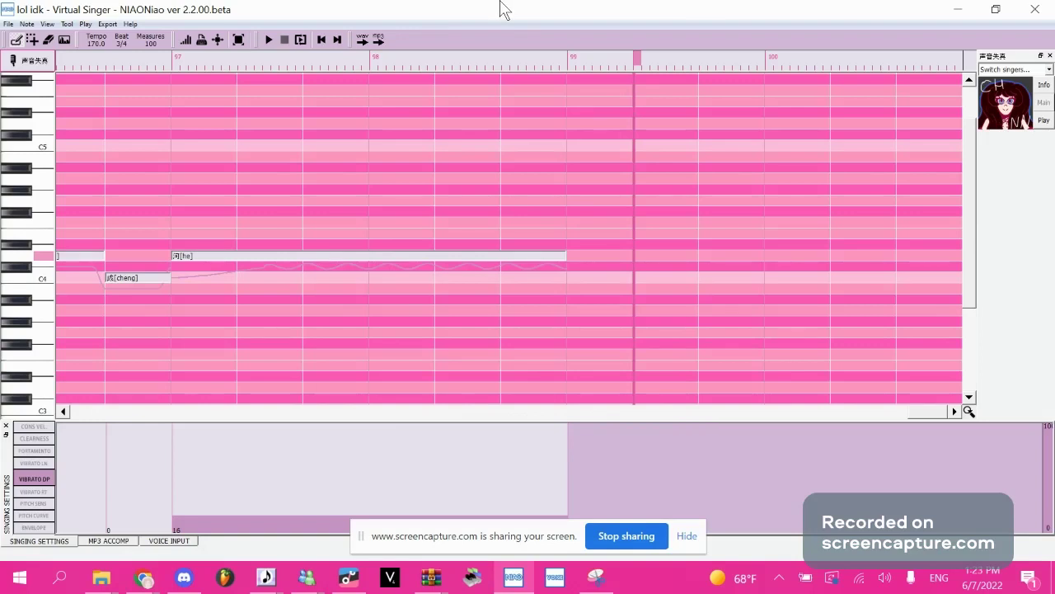
pyautogui.press('space')
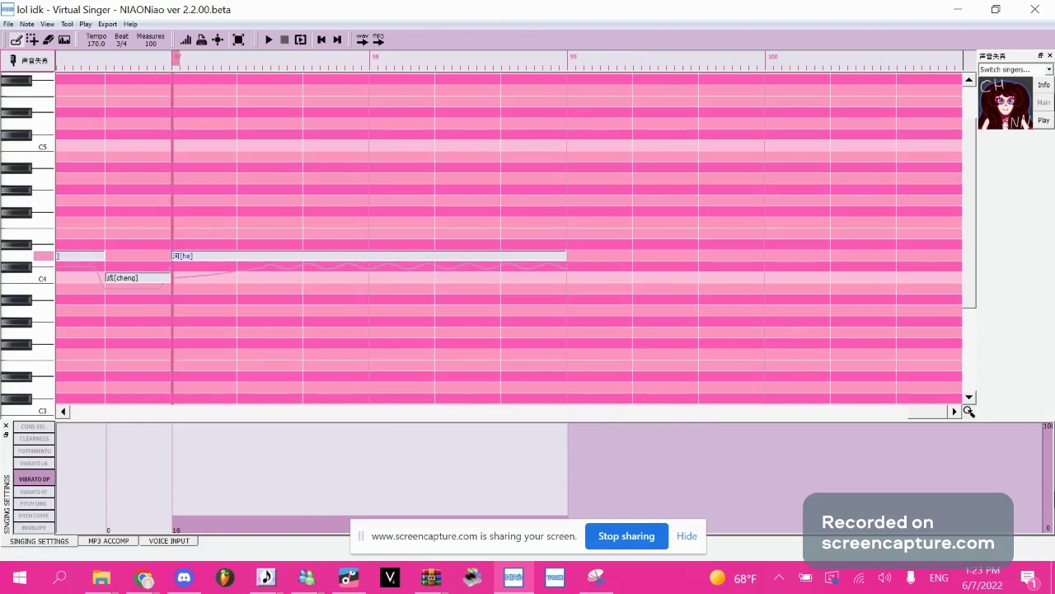
pyautogui.press('super+d')
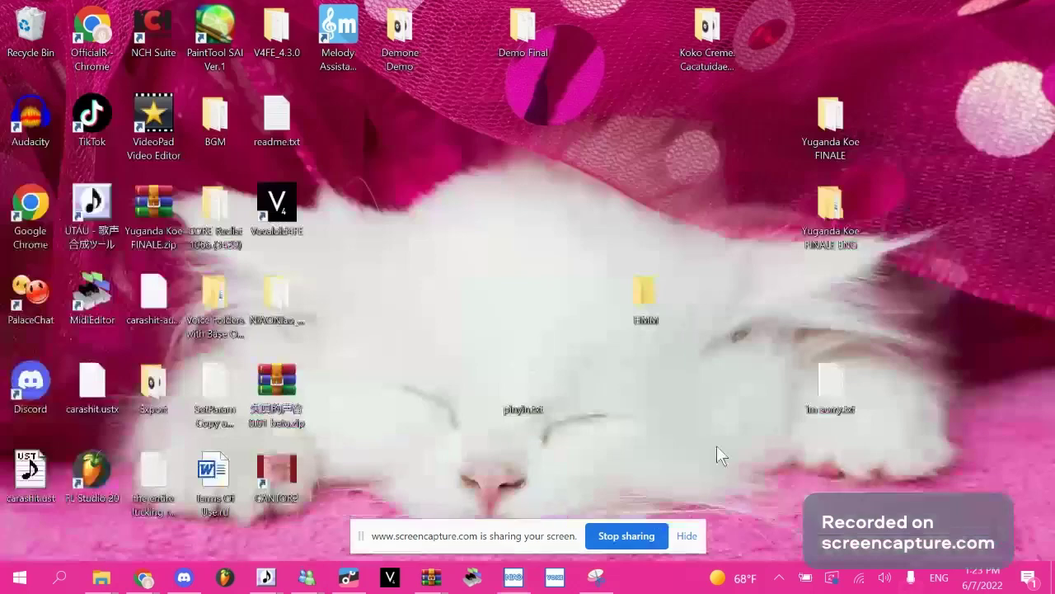
# Launch Voicebank Maker and load the Desktop's Koko Creme. Cacatuidae 2.0 folder as the recordings source.
pyautogui.click(558, 578)
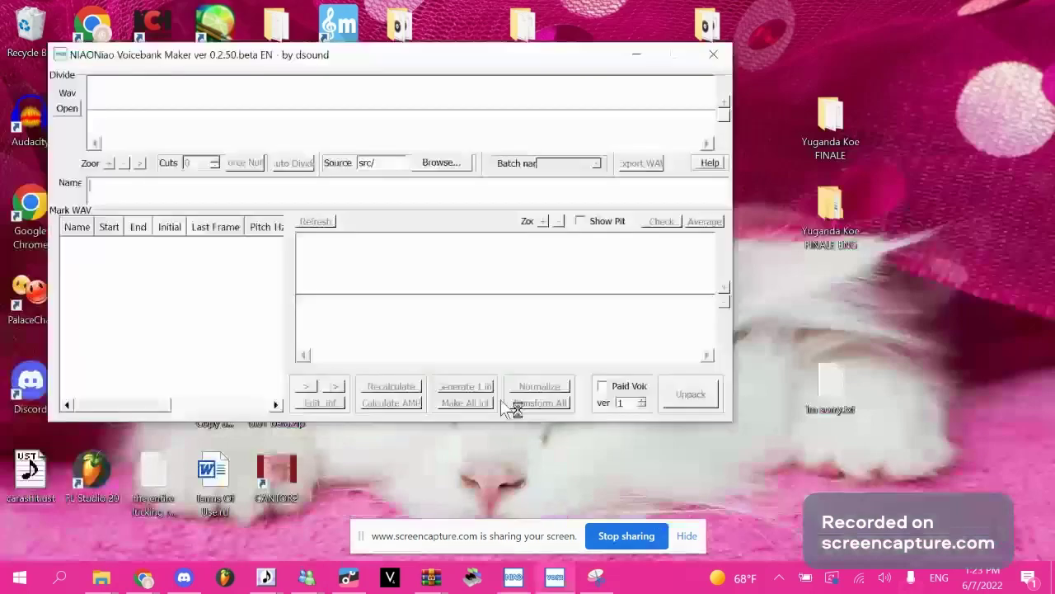
pyautogui.moveTo(350, 80)
pyautogui.mouseDown()
pyautogui.moveTo(528, 163)
pyautogui.moveTo(511, 72)
pyautogui.moveTo(486, 77)
pyautogui.mouseUp()
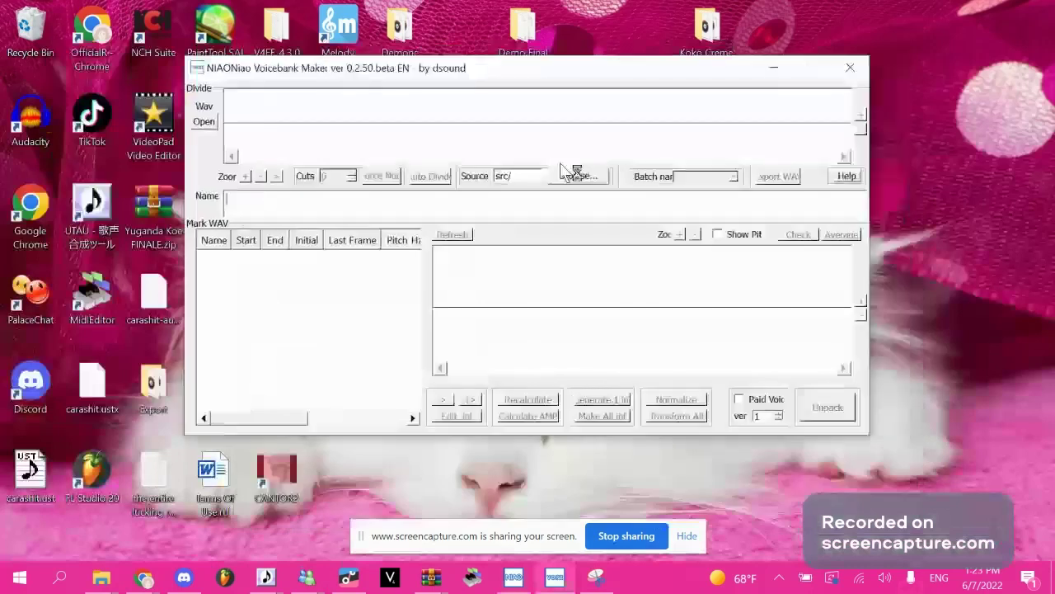
pyautogui.click(577, 176)
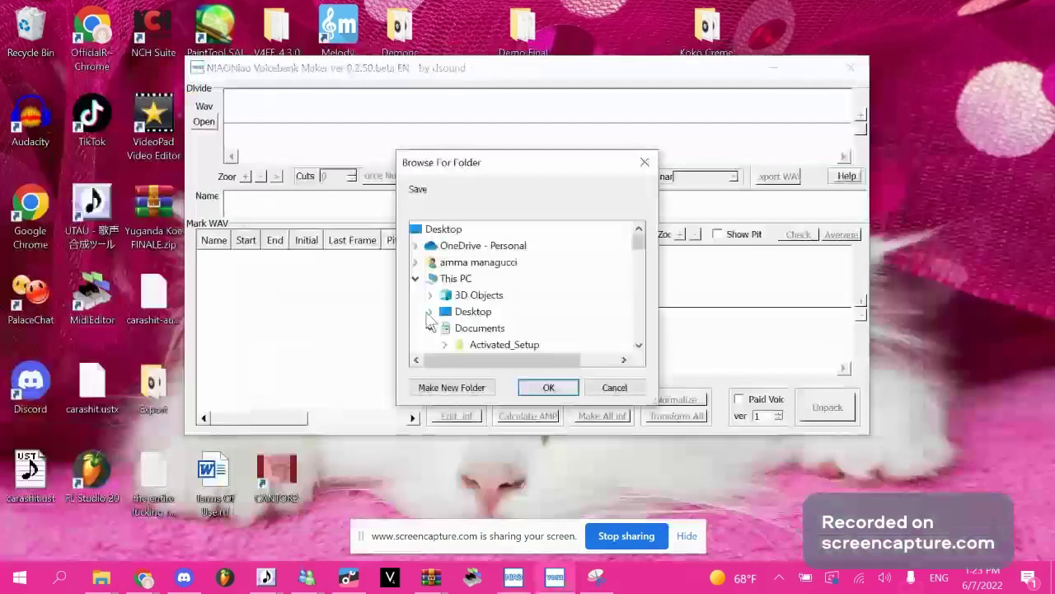
pyautogui.click(428, 312)
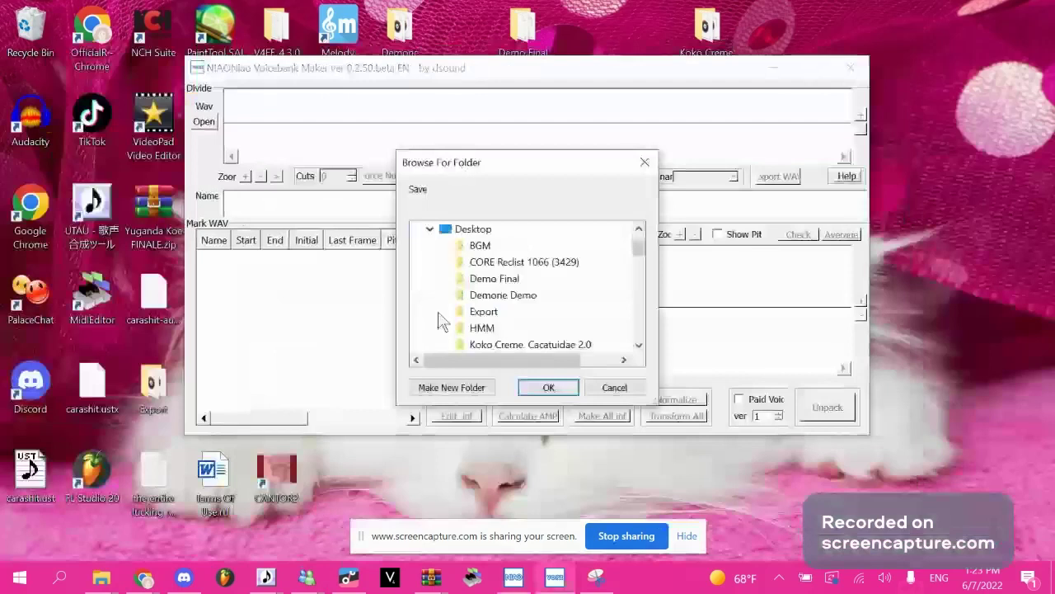
pyautogui.click(501, 346)
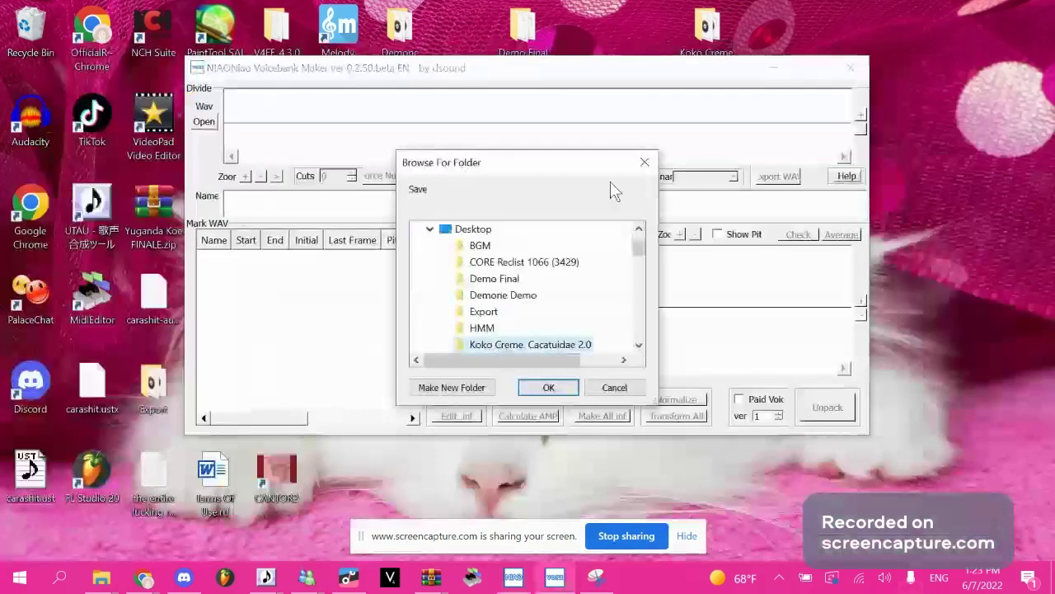
pyautogui.click(639, 346)
pyautogui.click(549, 388)
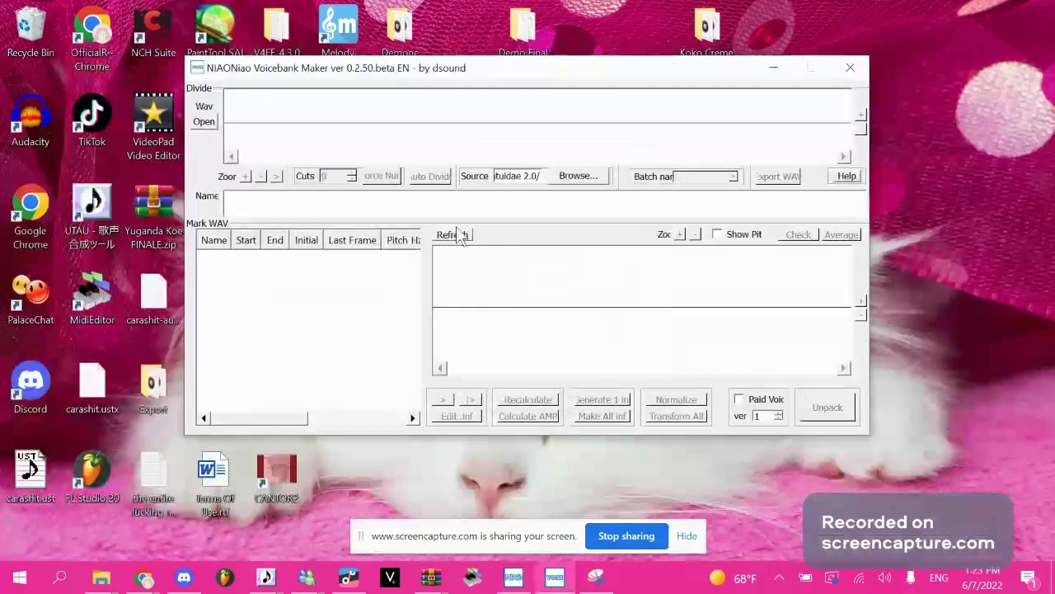
pyautogui.click(460, 236)
# Preview the waveforms of the ba, a, yi, wi and me samples.
pyautogui.click(311, 265)
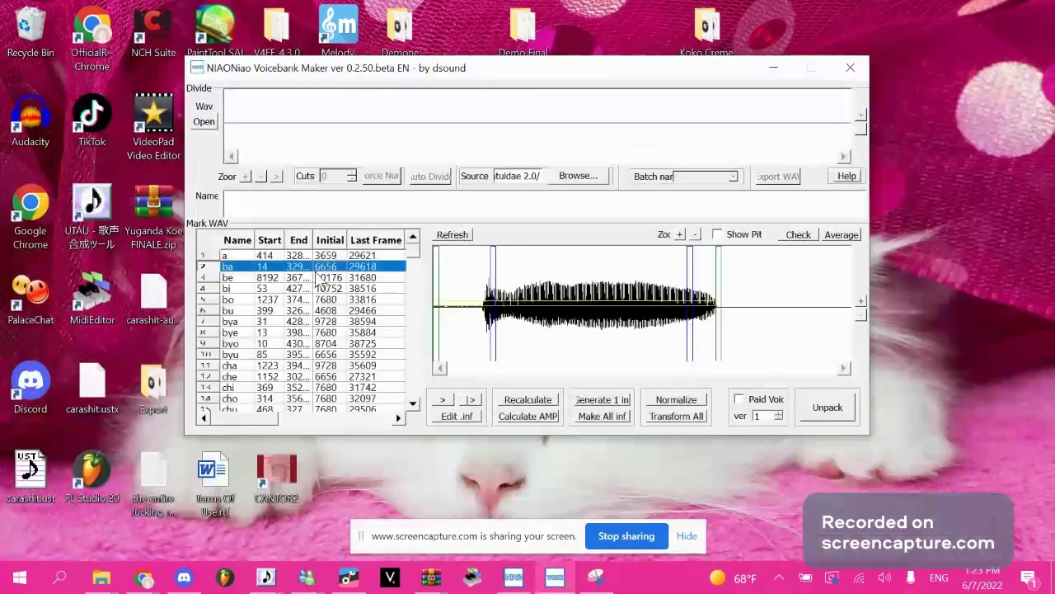
pyautogui.click(308, 256)
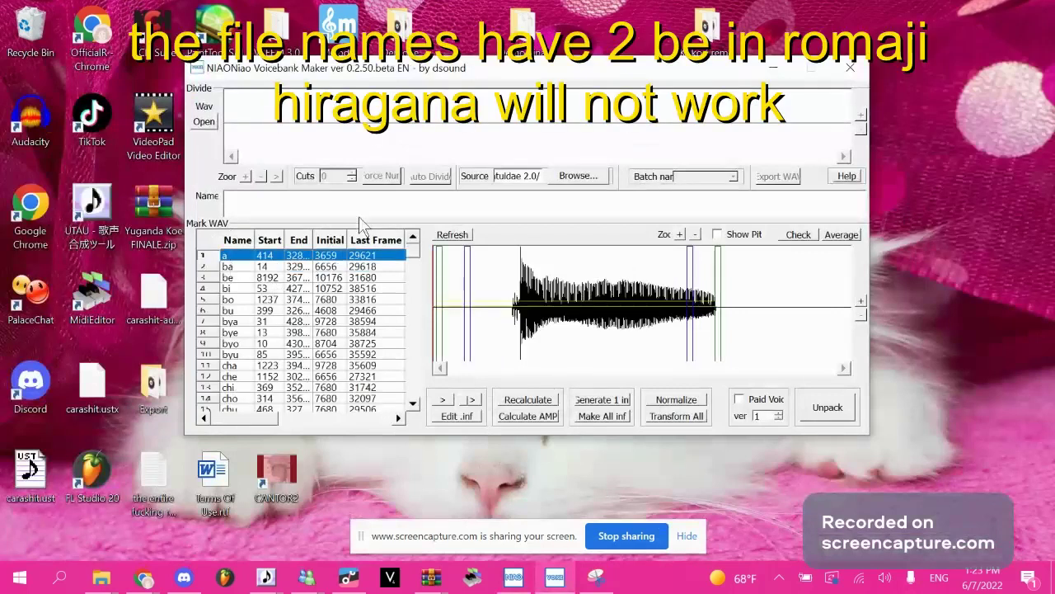
pyautogui.moveTo(414, 257); pyautogui.dragTo(415, 399)
pyautogui.scroll(-1, 310, 350)
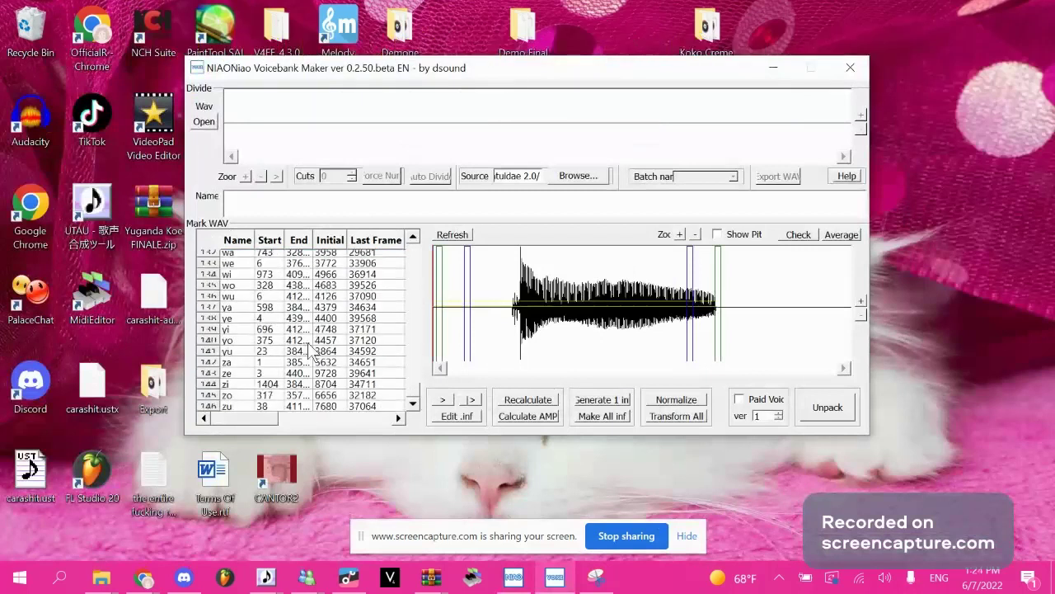
pyautogui.click(298, 329)
pyautogui.click(266, 274)
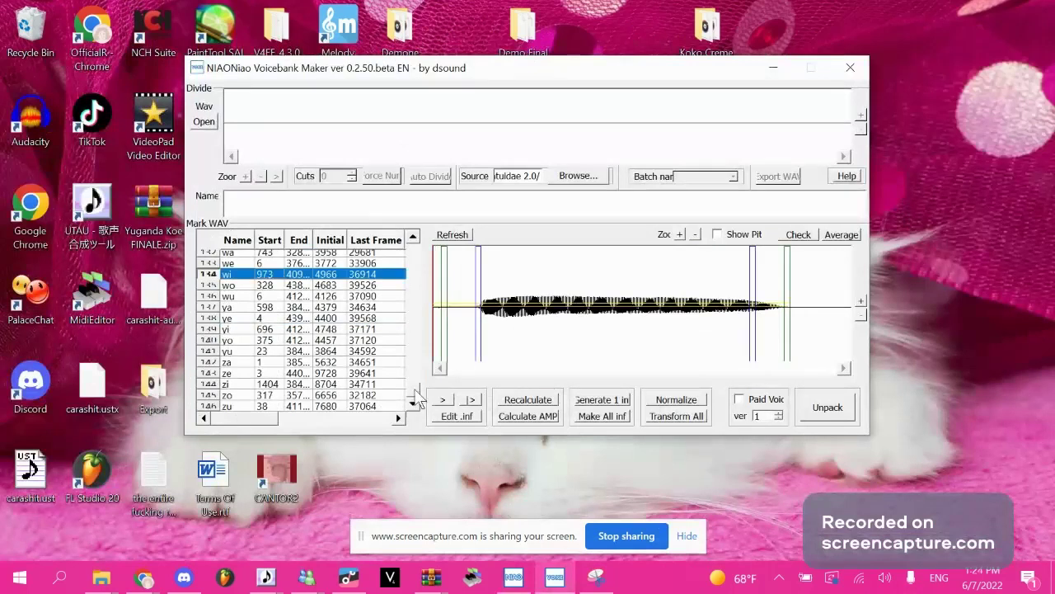
pyautogui.moveTo(418, 399)
pyautogui.mouseDown()
pyautogui.moveTo(404, 287)
pyautogui.moveTo(378, 244)
pyautogui.mouseUp()
pyautogui.click(402, 310)
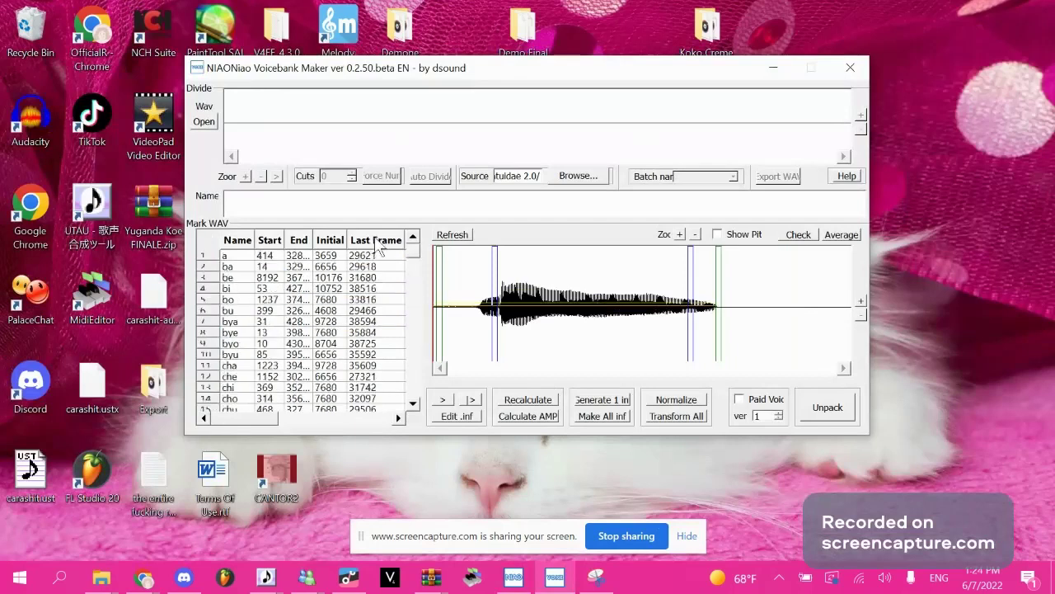
# Return to sample a and run Make All inf, dismissing the zero-files note.
pyautogui.click(294, 257)
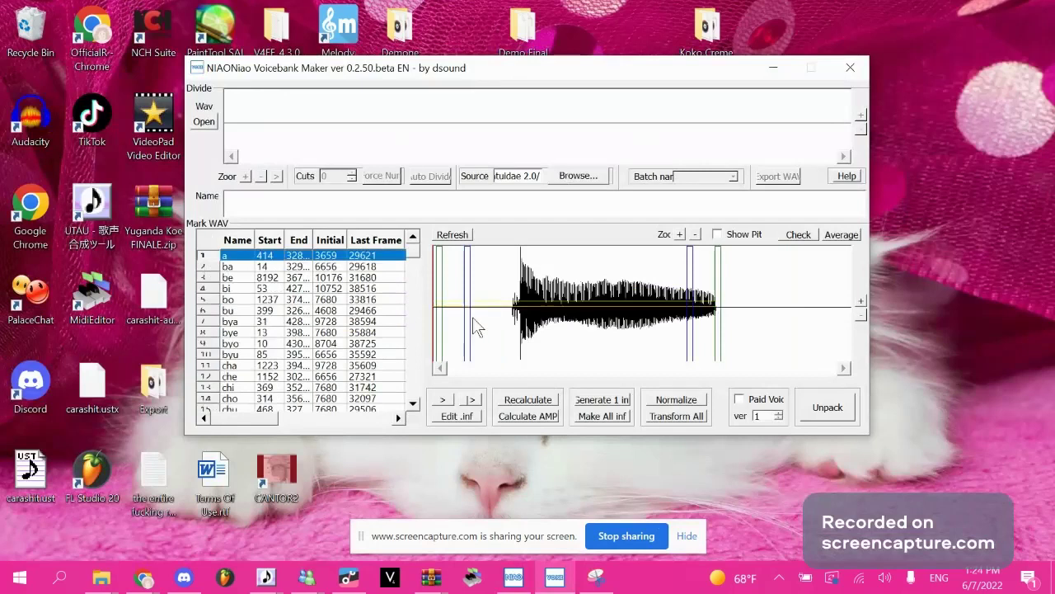
pyautogui.click(606, 416)
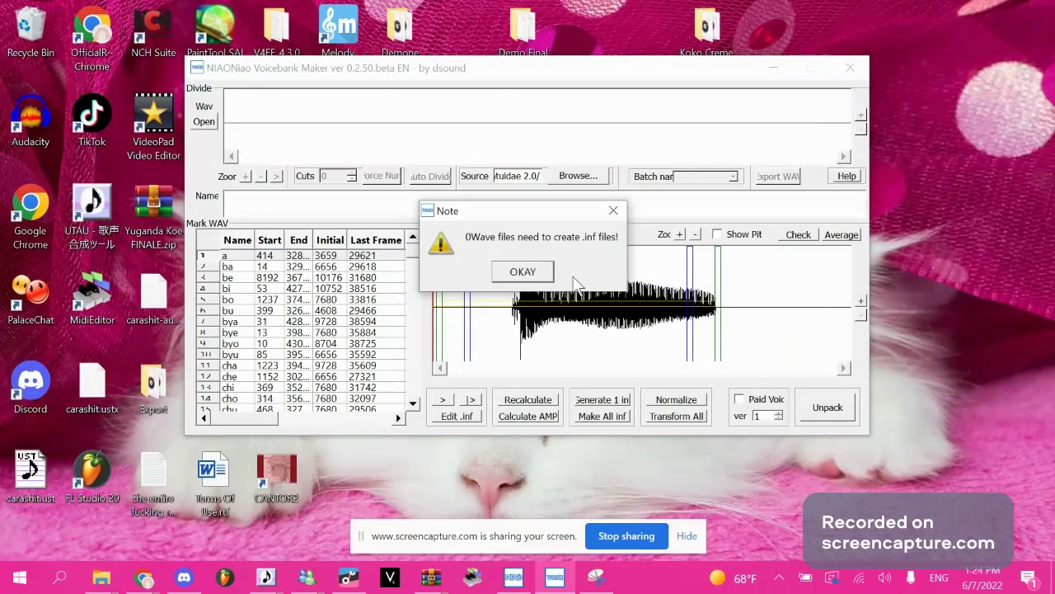
pyautogui.click(522, 272)
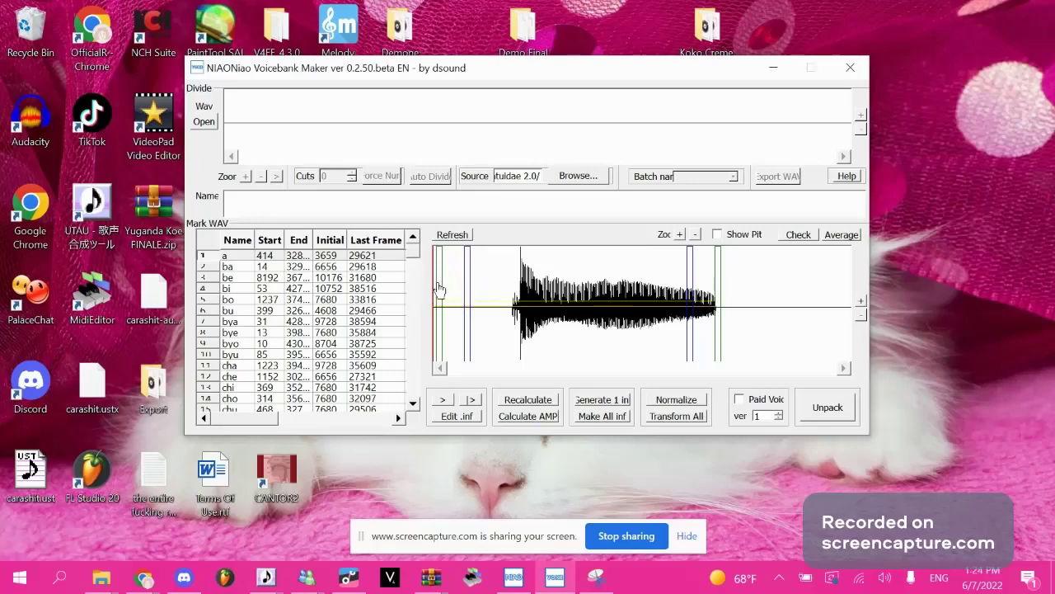
# Move sample a's start marker right and its end marker slightly earlier, then save its .inf.
pyautogui.moveTo(440, 287); pyautogui.dragTo(446, 286)
pyautogui.moveTo(445, 286)
pyautogui.mouseDown()
pyautogui.moveTo(508, 325)
pyautogui.moveTo(520, 290)
pyautogui.mouseUp()
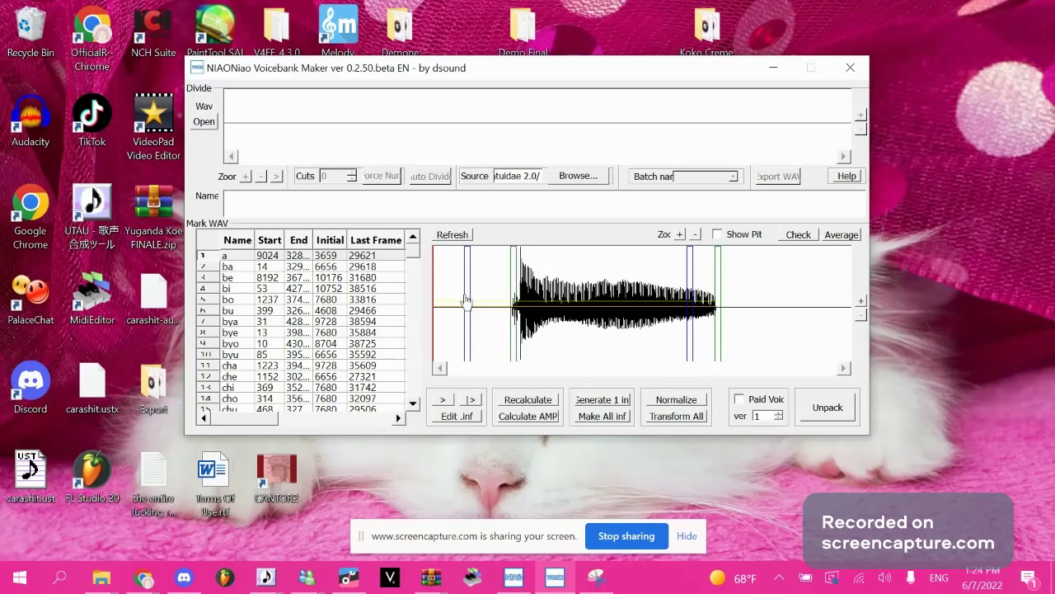
pyautogui.moveTo(467, 302)
pyautogui.mouseDown()
pyautogui.moveTo(538, 314)
pyautogui.moveTo(523, 315)
pyautogui.mouseUp()
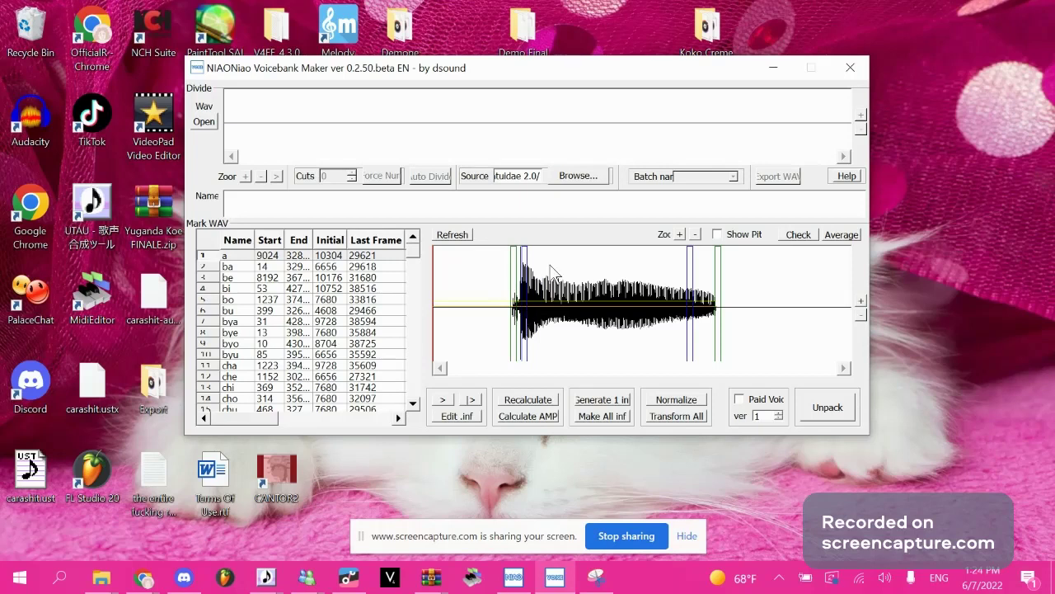
pyautogui.moveTo(690, 305); pyautogui.dragTo(700, 315)
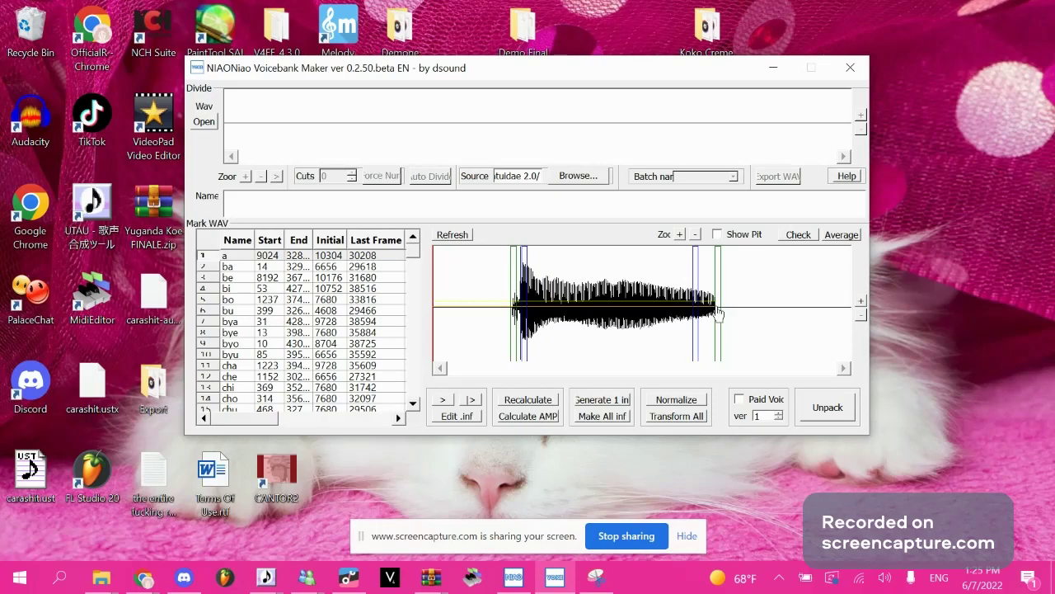
pyautogui.moveTo(719, 314); pyautogui.dragTo(713, 314)
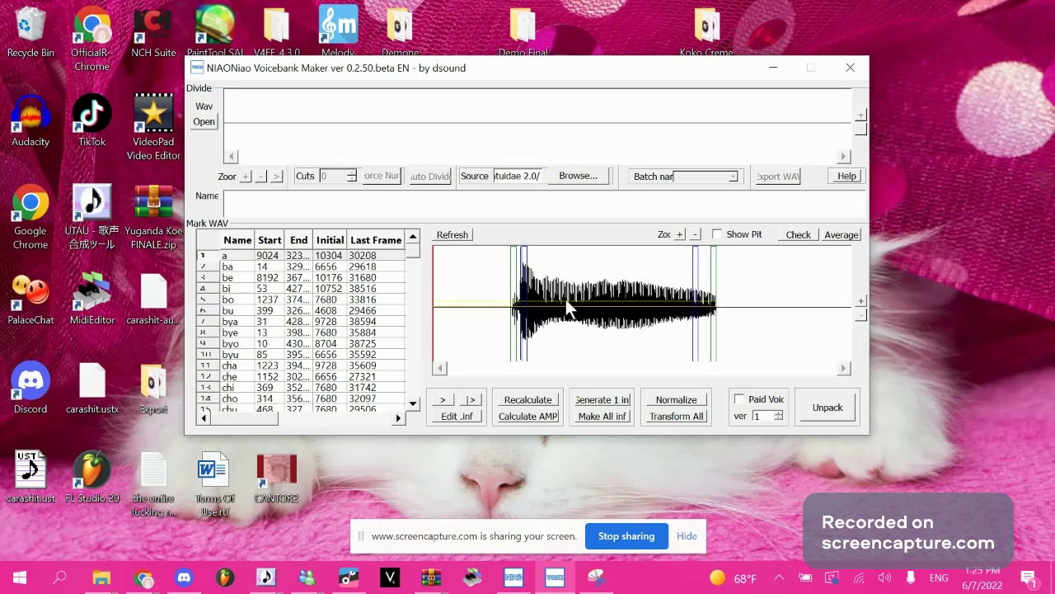
pyautogui.click(453, 419)
pyautogui.click(515, 279)
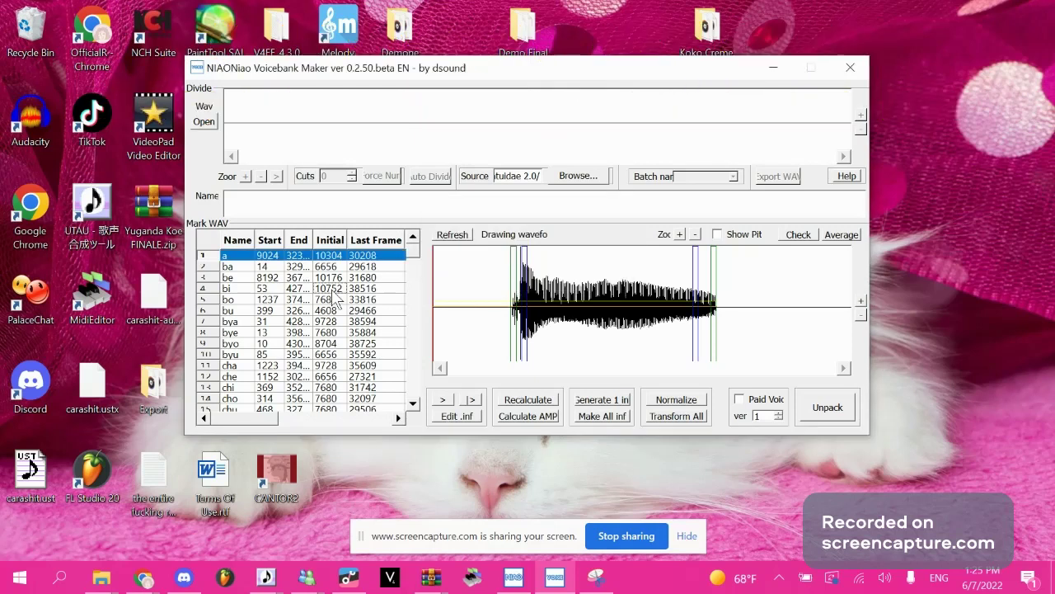
# Run Calculate AMP and Transform All on the 146 samples, then tick Paid Voice.
pyautogui.click(338, 290)
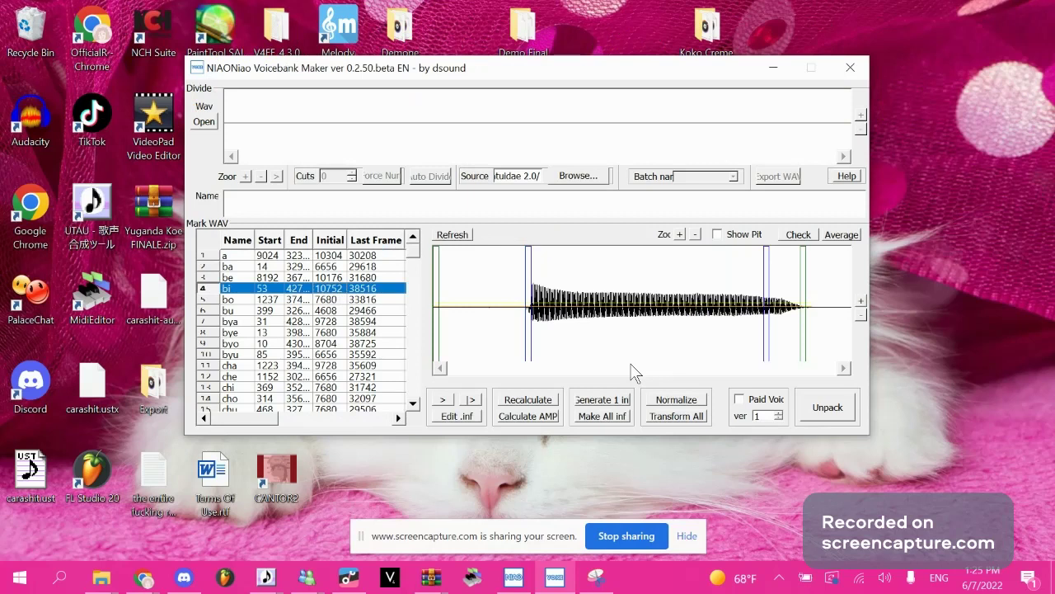
pyautogui.click(531, 416)
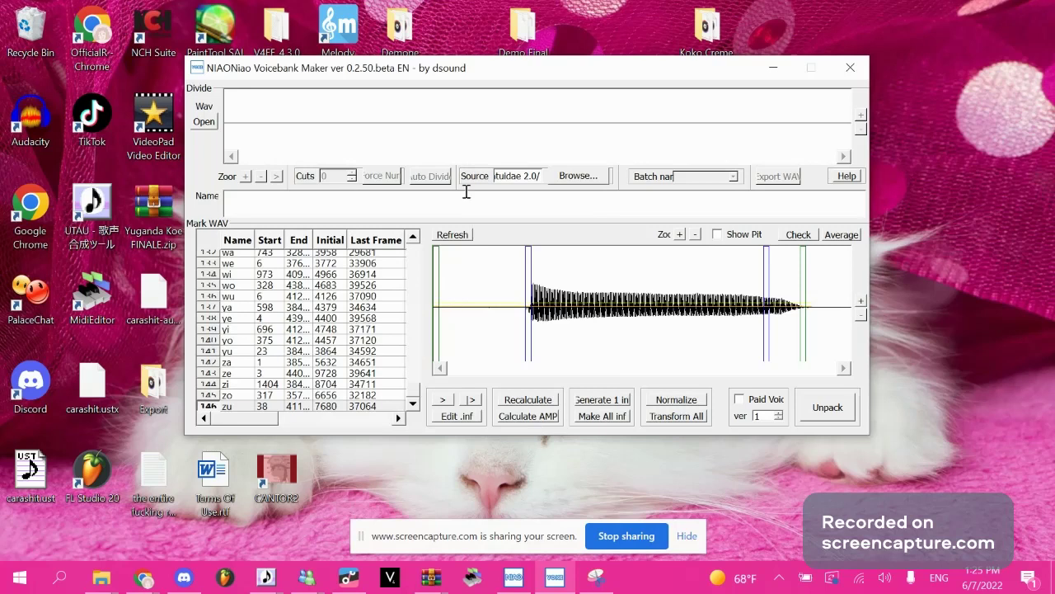
pyautogui.click(687, 417)
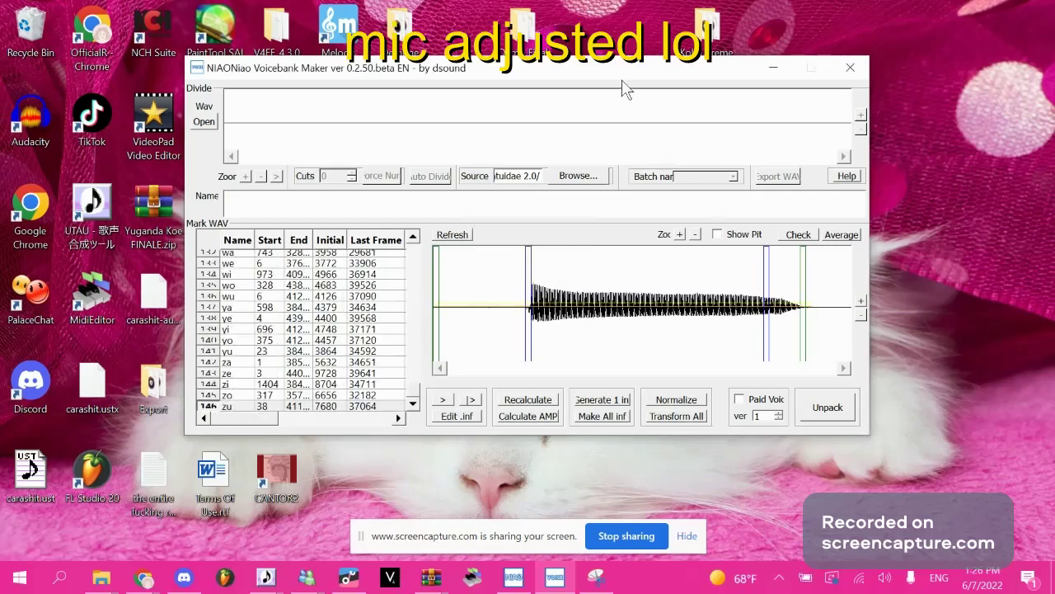
pyautogui.click(741, 401)
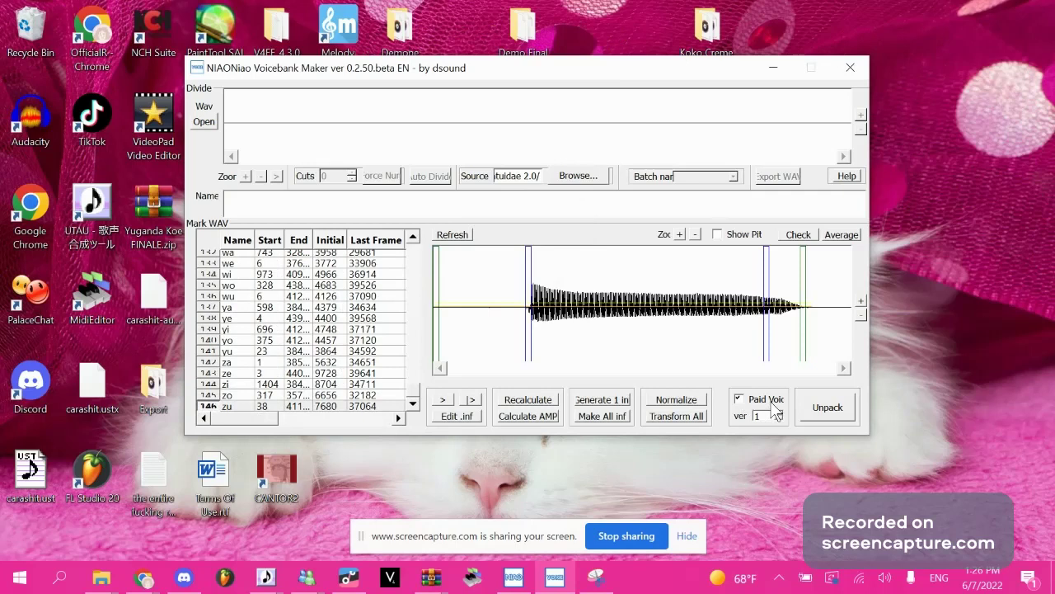
# Package the voicebank with Unpack, then open the Koko Creme. Cacatuidae 2.0 folder in File Explorer.
pyautogui.click(824, 412)
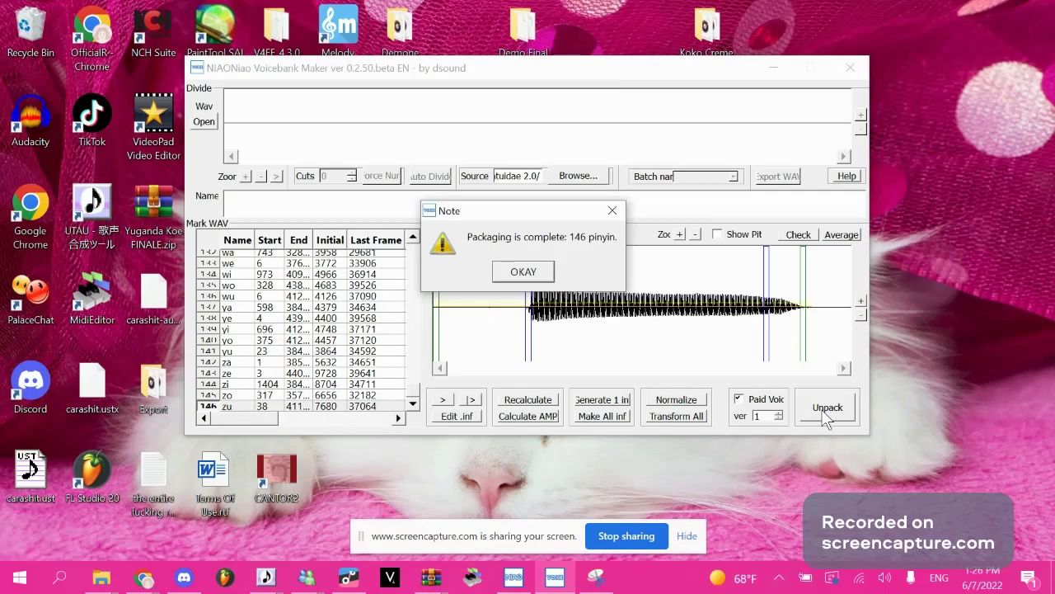
pyautogui.click(527, 273)
pyautogui.moveTo(707, 29); pyautogui.dragTo(732, 37)
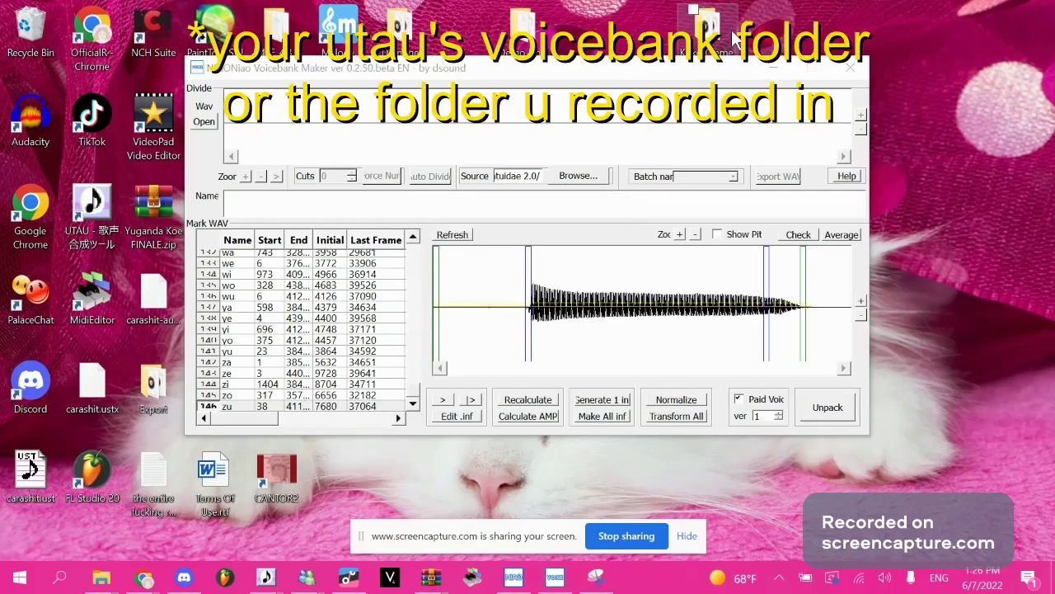
pyautogui.doubleClick(732, 37)
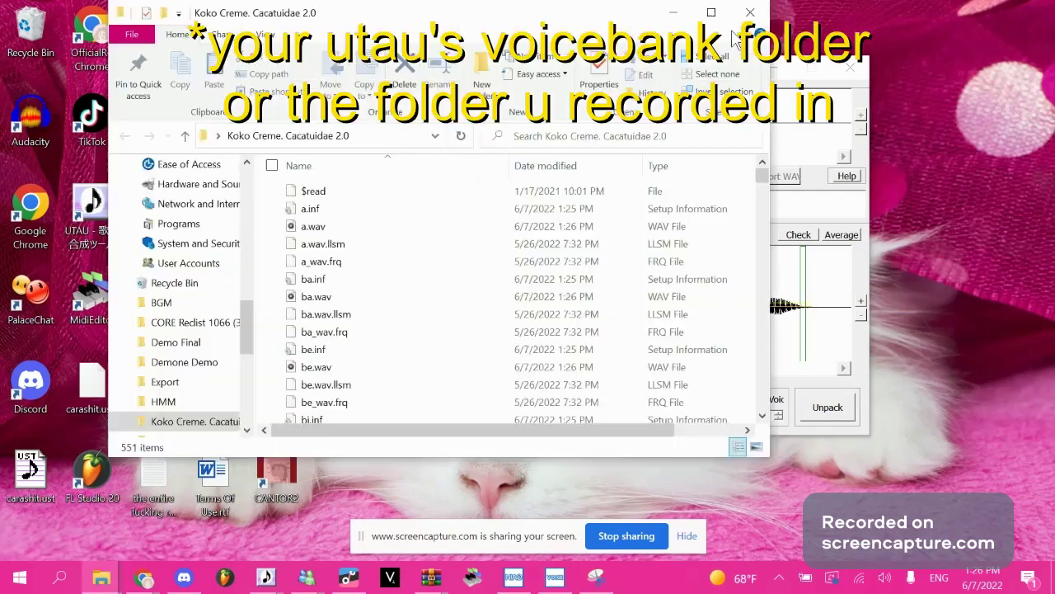
# Search the voicebank folder for '.d' and move inf.d and voice.d into Demone Demo.
pyautogui.click(633, 138)
pyautogui.write('.d')
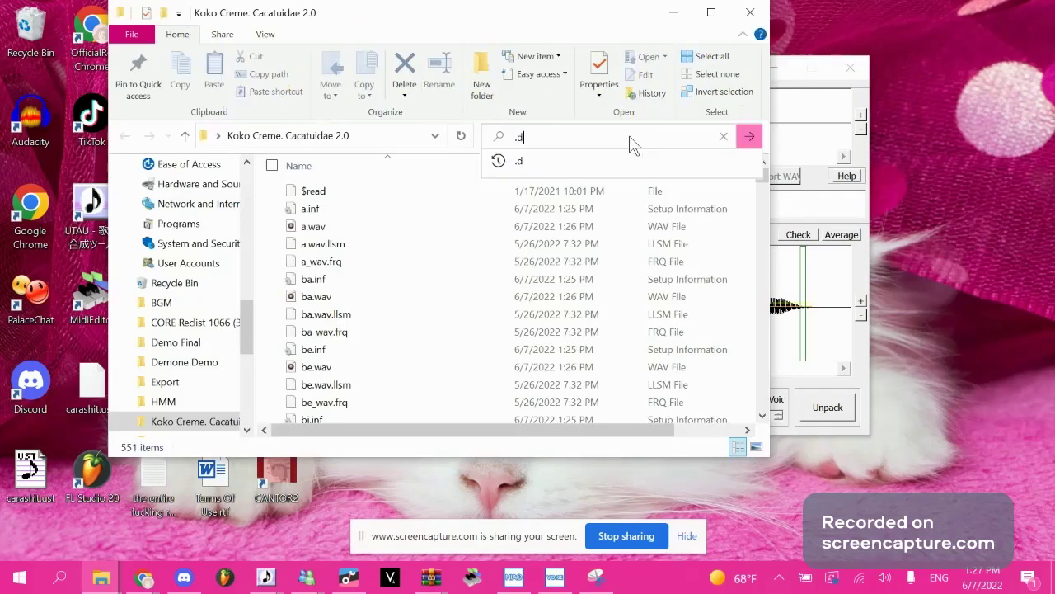
pyautogui.click(437, 196)
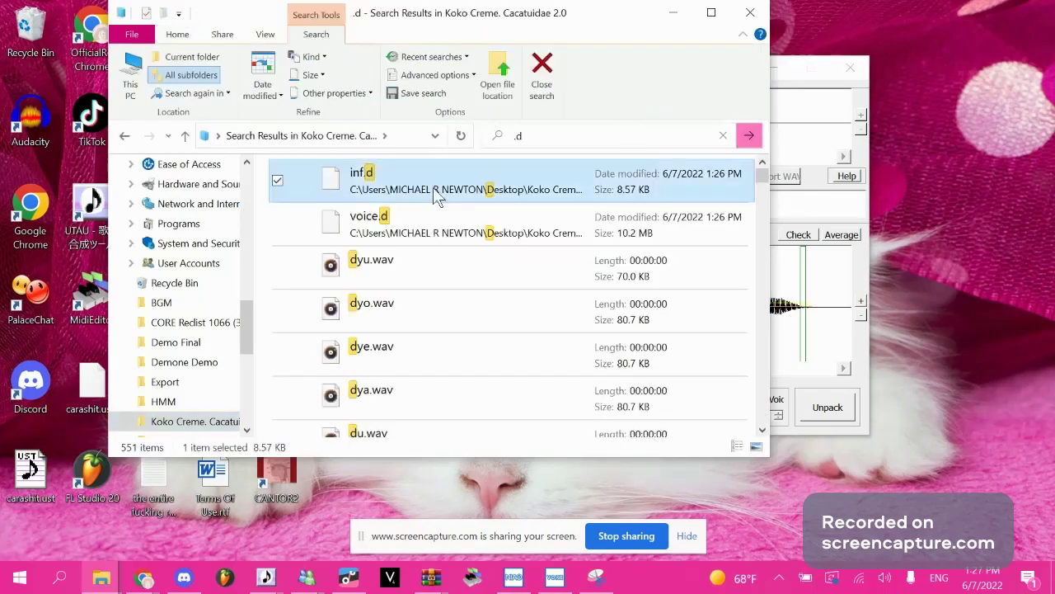
pyautogui.keyDown('shift'); pyautogui.click(435, 219); pyautogui.keyUp('shift')
pyautogui.moveTo(435, 221); pyautogui.dragTo(175, 364)
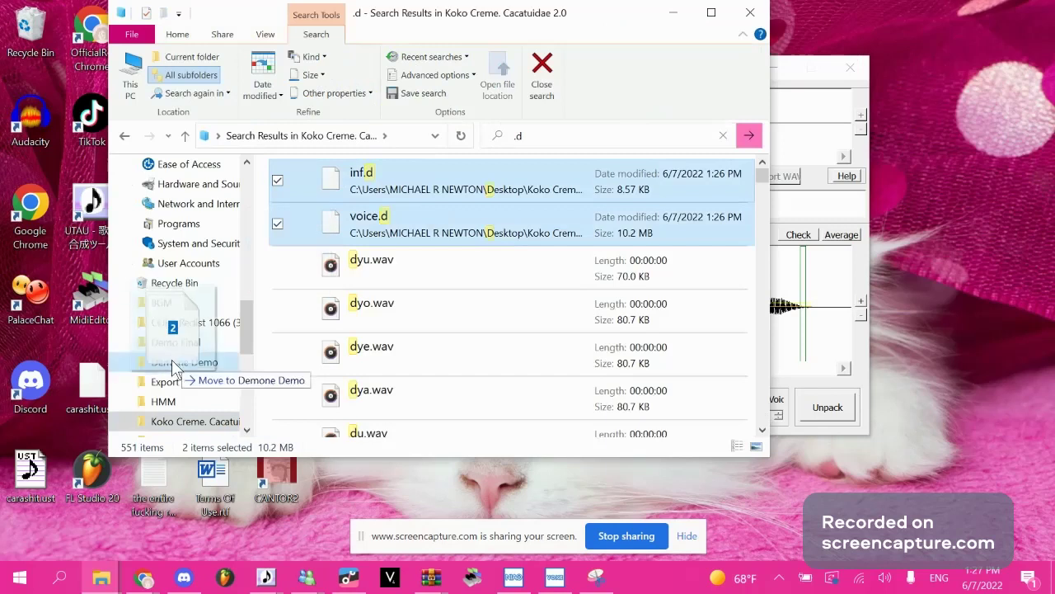
pyautogui.moveTo(170, 357); pyautogui.dragTo(171, 361)
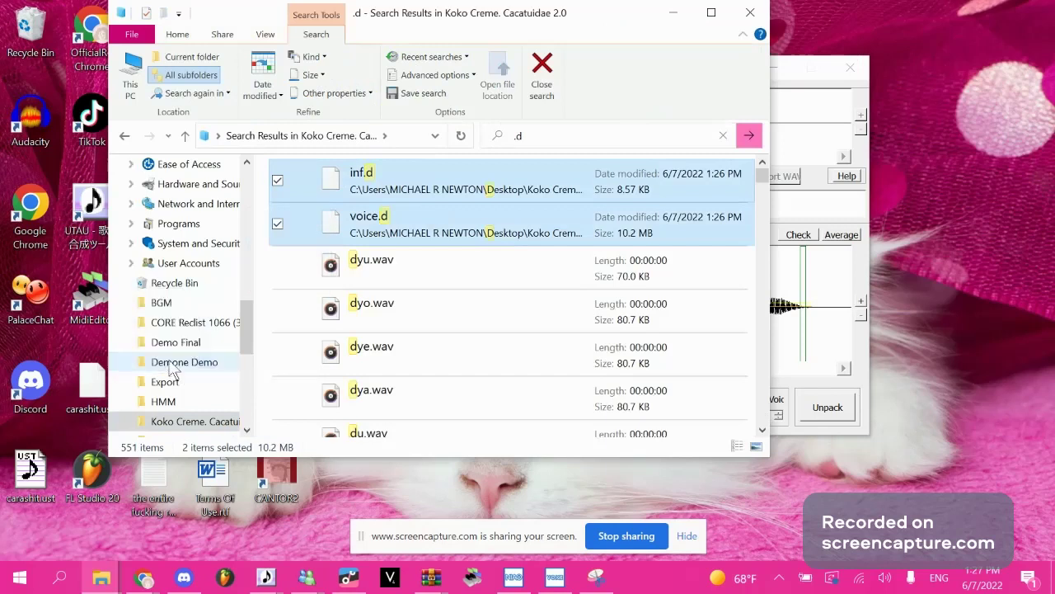
# From Demone Demo, search '.d' again and move inf.d and voice.d into Demo Final.
pyautogui.click(173, 365)
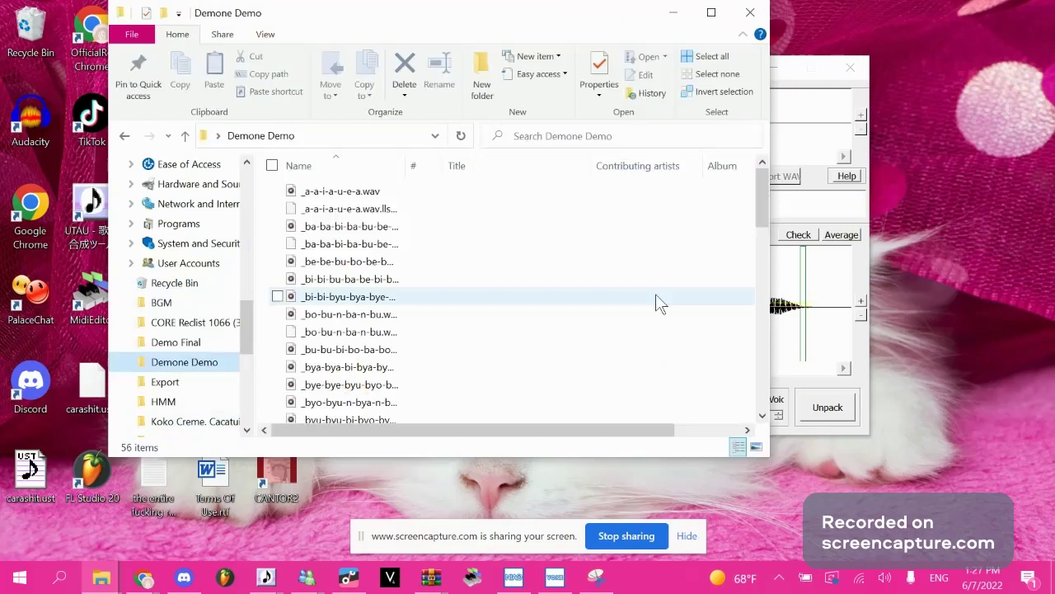
pyautogui.click(651, 134)
pyautogui.moveTo(627, 161)
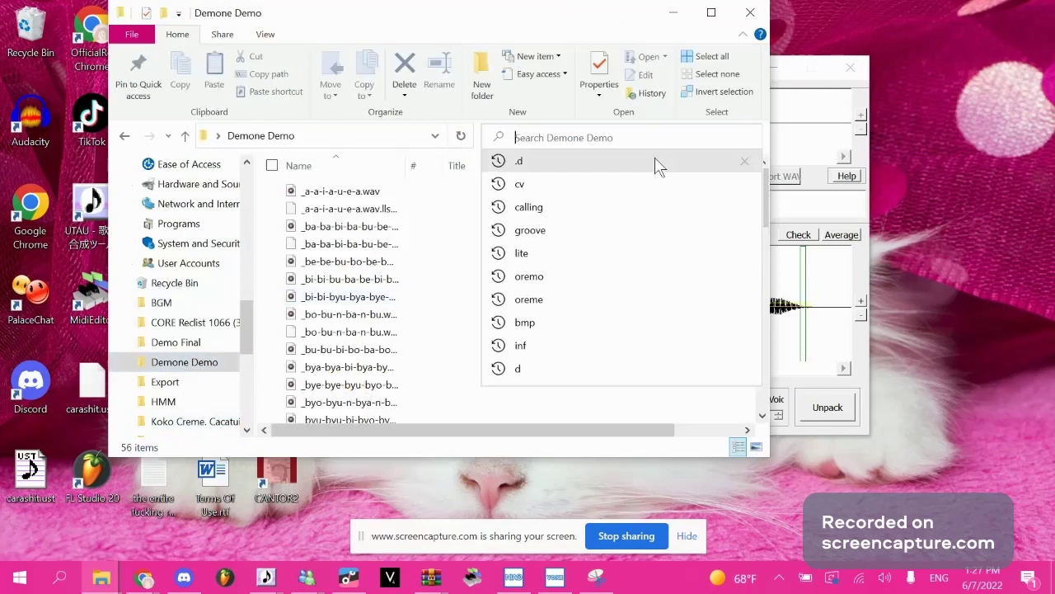
pyautogui.click(657, 164)
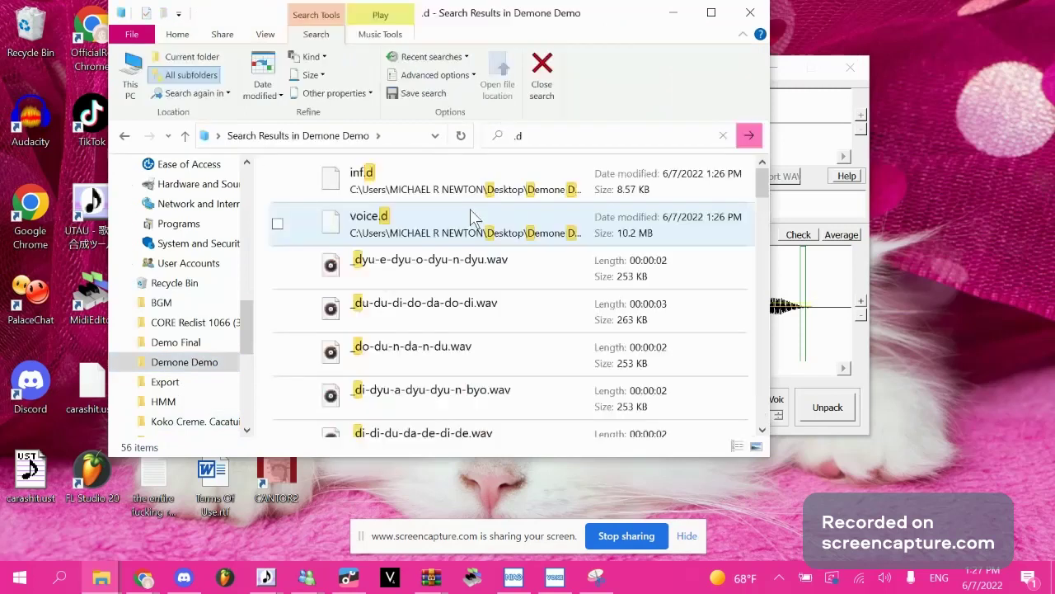
pyautogui.click(471, 217)
pyautogui.keyDown('ctrl'); pyautogui.click(452, 182); pyautogui.keyUp('ctrl')
pyautogui.moveTo(452, 181)
pyautogui.mouseDown()
pyautogui.moveTo(214, 350)
pyautogui.moveTo(253, 299)
pyautogui.mouseUp()
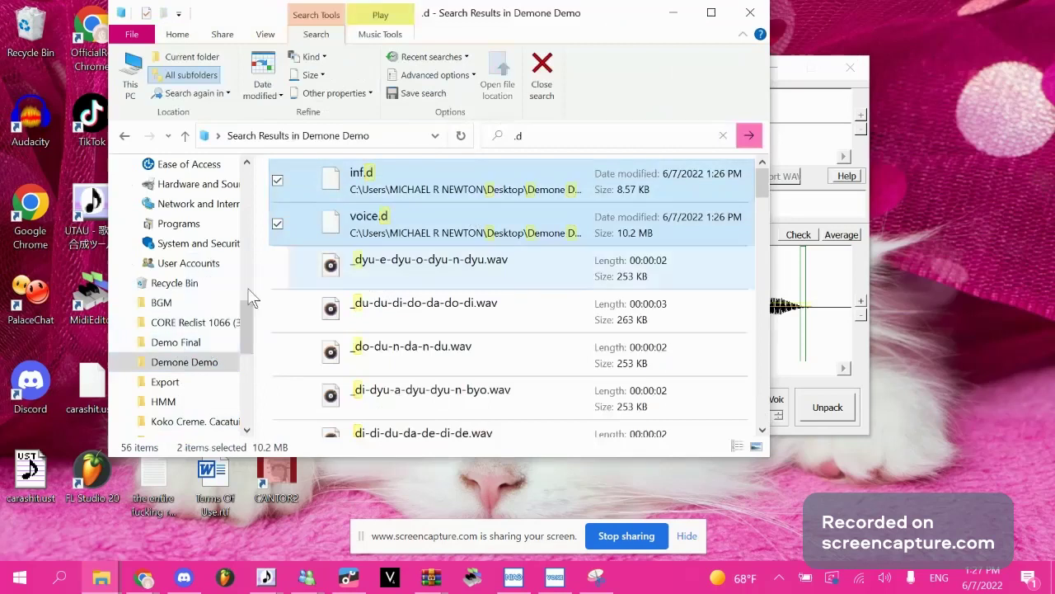
pyautogui.click(212, 339)
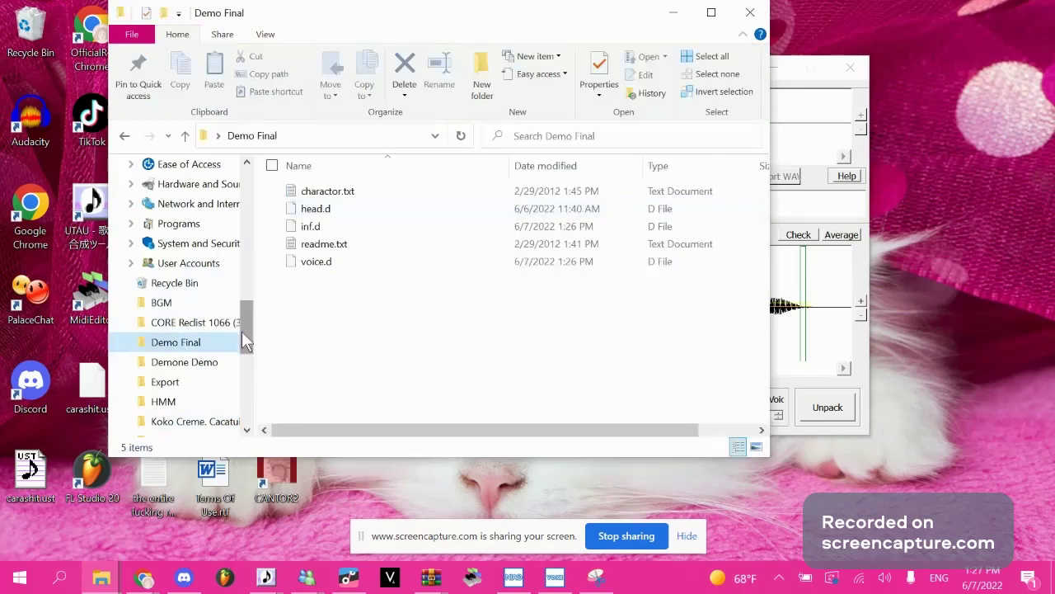
pyautogui.click(209, 423)
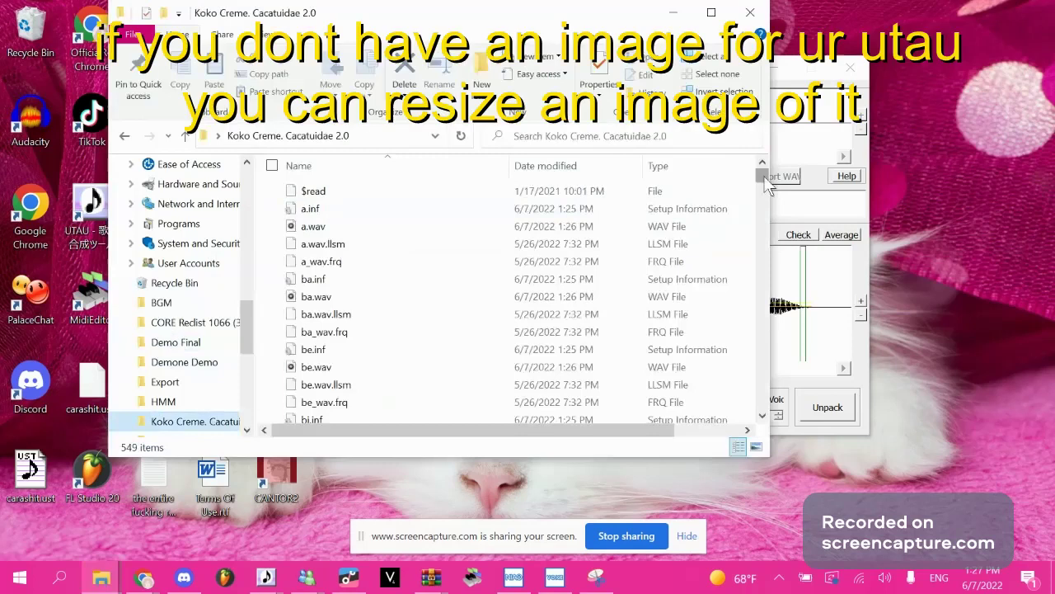
pyautogui.moveTo(762, 175)
pyautogui.mouseDown()
pyautogui.moveTo(751, 214)
pyautogui.moveTo(745, 172)
pyautogui.mouseUp()
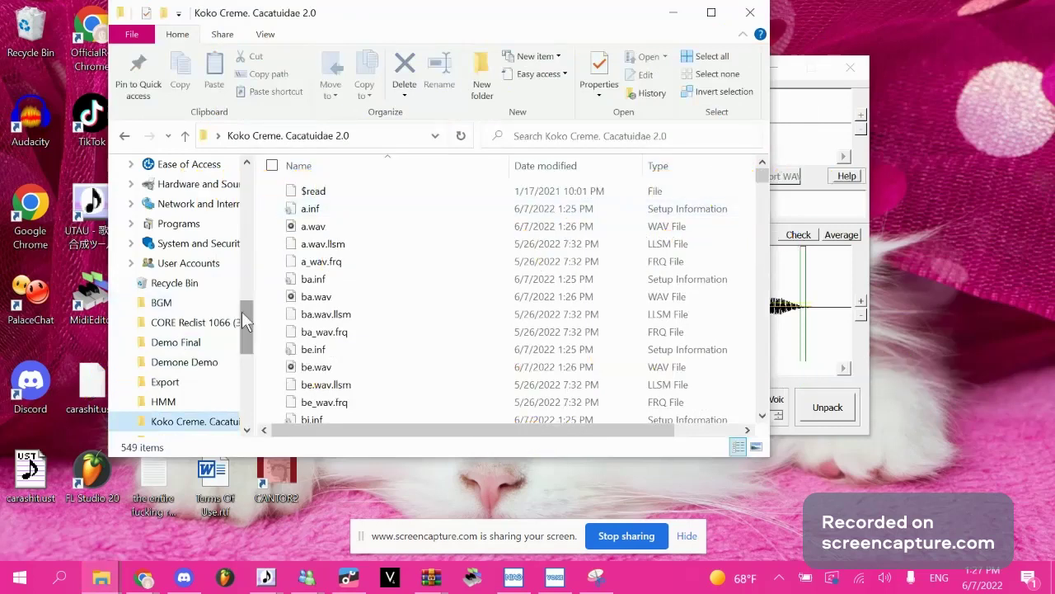
pyautogui.moveTo(244, 321); pyautogui.dragTo(244, 306)
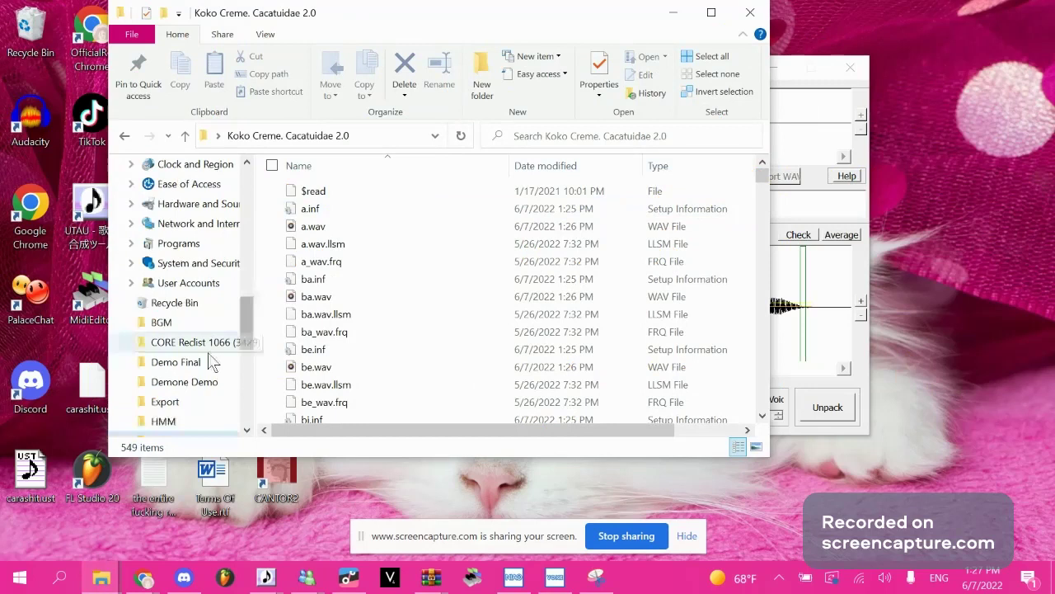
pyautogui.click(209, 362)
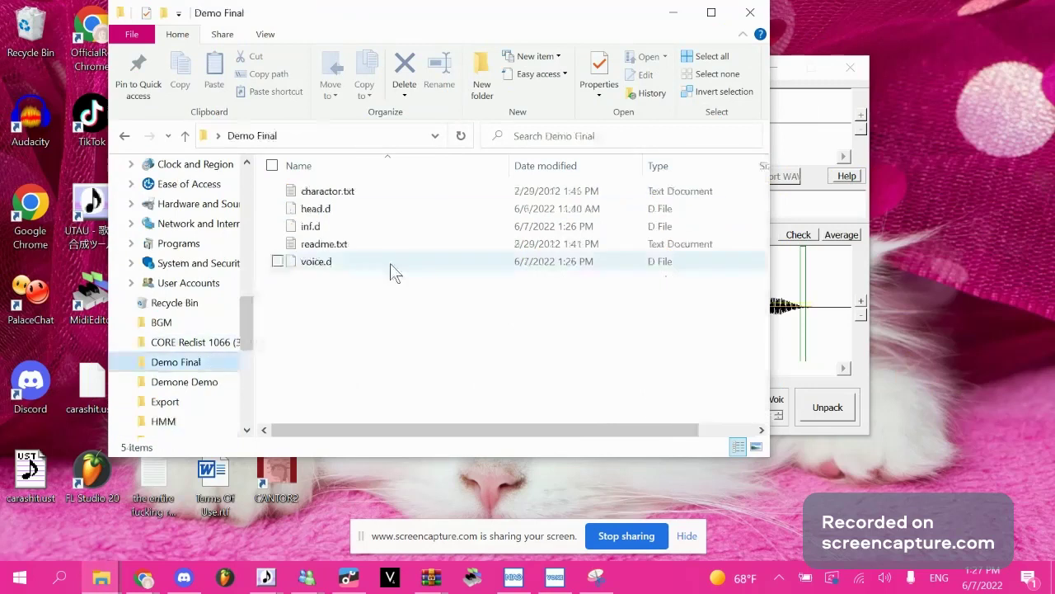
pyautogui.click(338, 216)
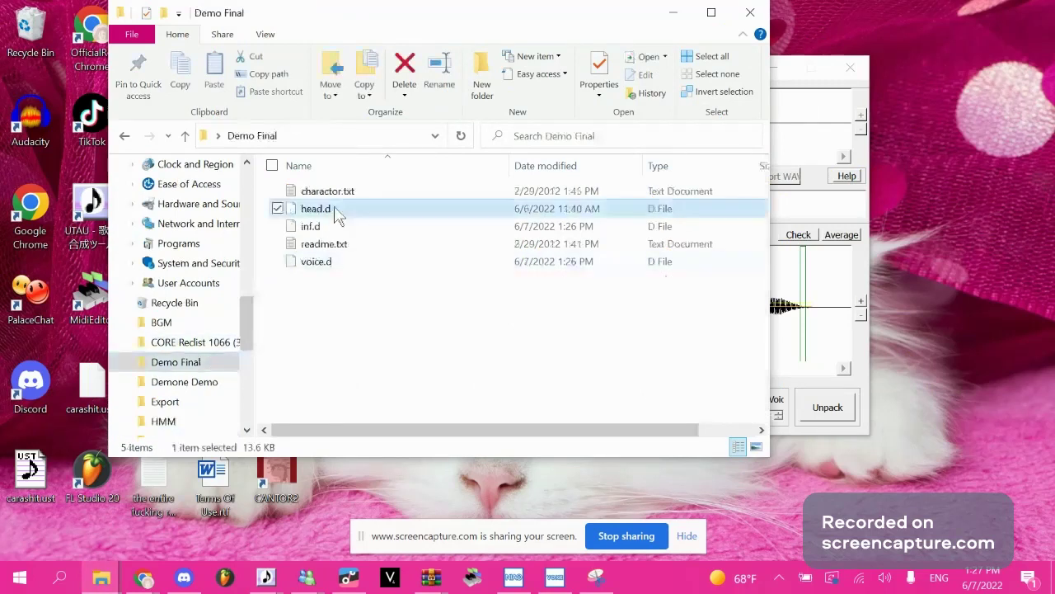
# Rename head.d to head.png in Demo Final, accepting the extension-change warning.
pyautogui.rightClick(338, 216)
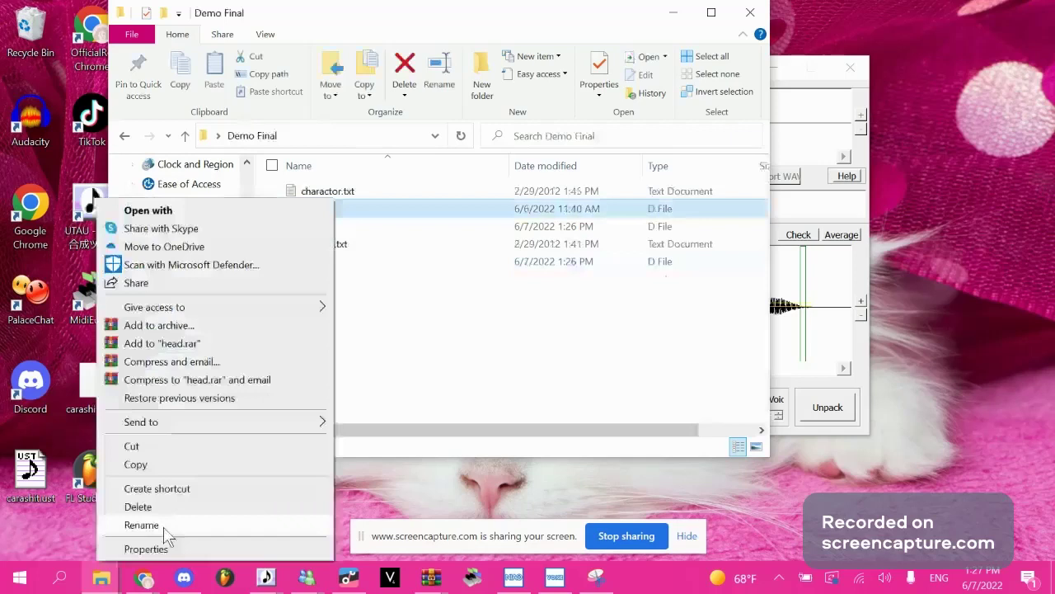
pyautogui.click(163, 524)
pyautogui.click(346, 212)
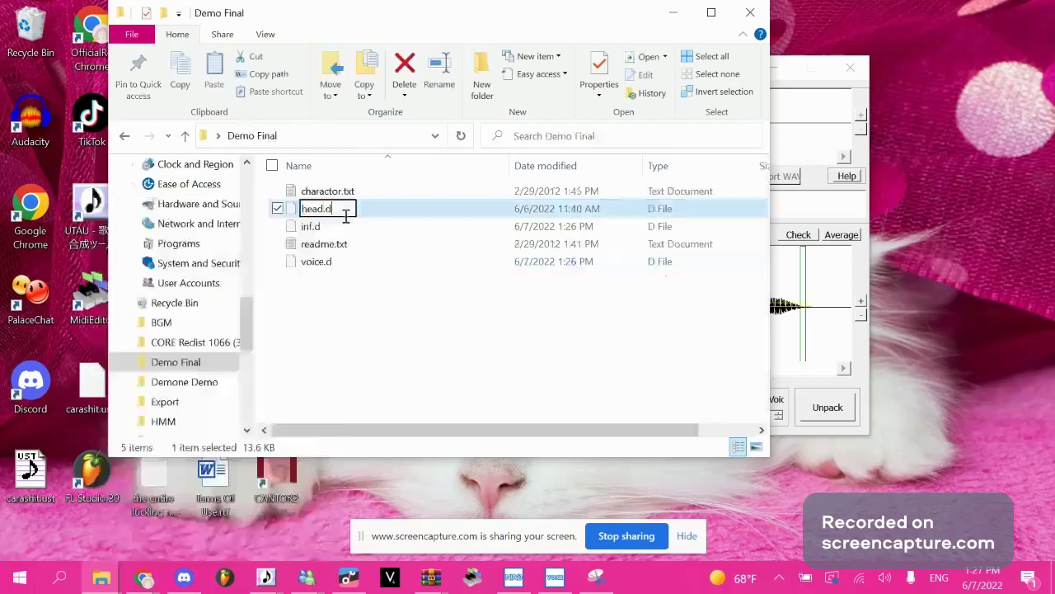
pyautogui.press('BackSpace')
pyautogui.write('png')
pyautogui.press('Return')
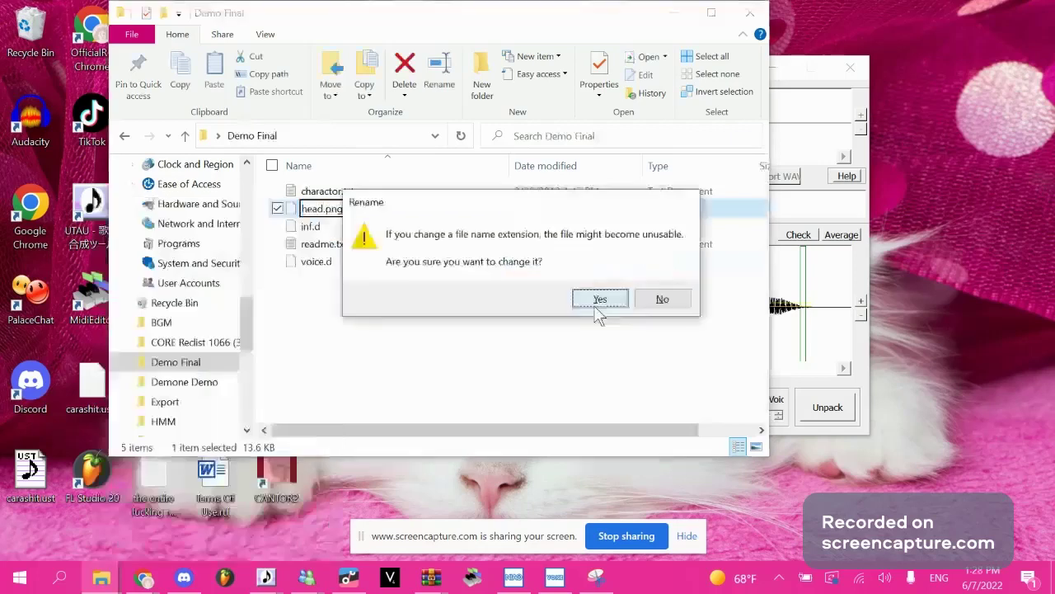
pyautogui.click(597, 301)
pyautogui.click(496, 333)
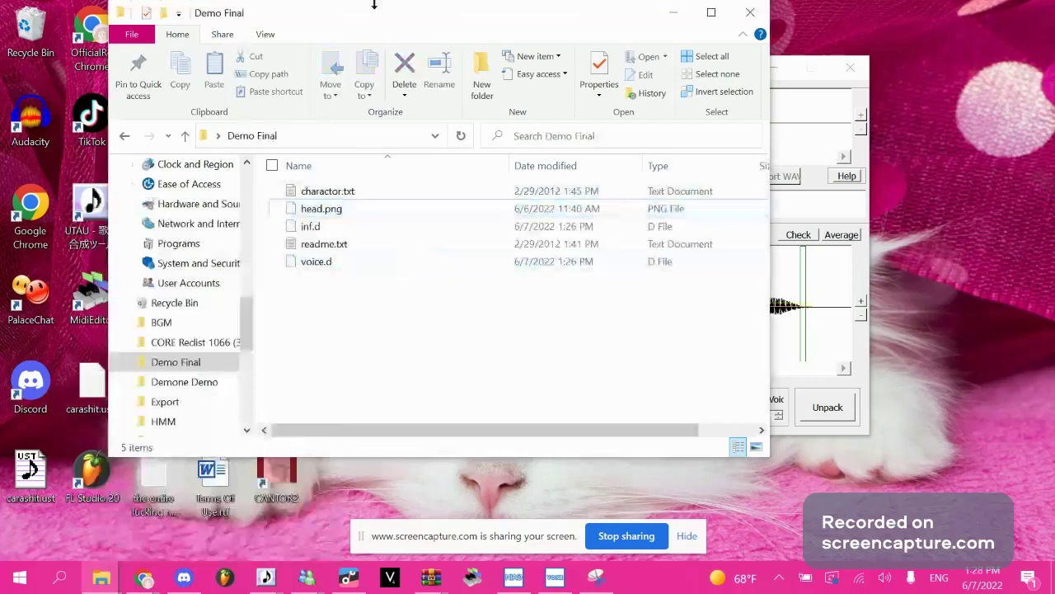
# Change head.png's extension back to .d and accept the extension-change warning.
pyautogui.click(266, 34)
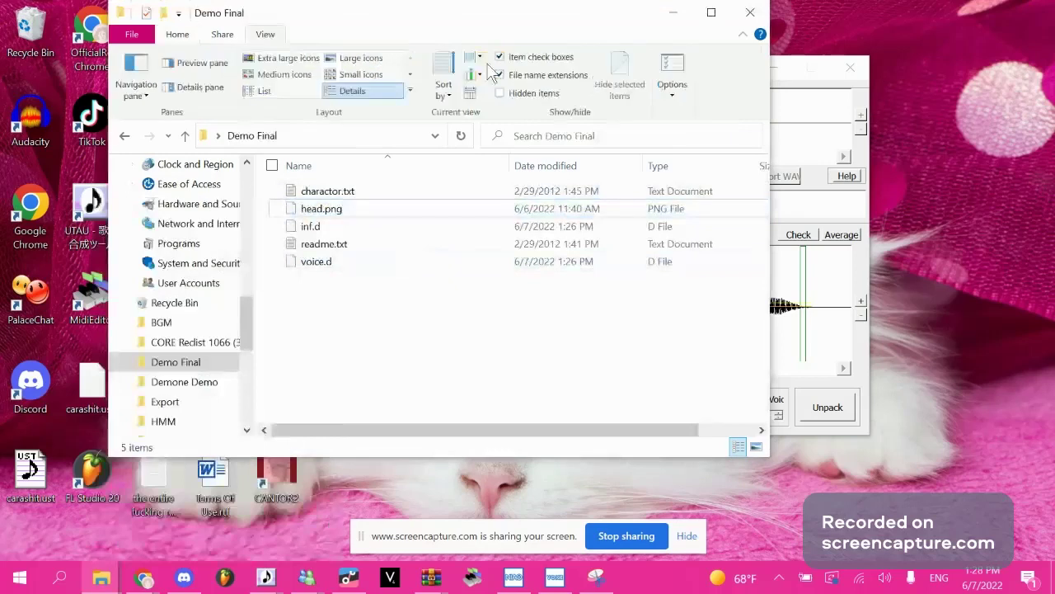
pyautogui.rightClick(379, 208)
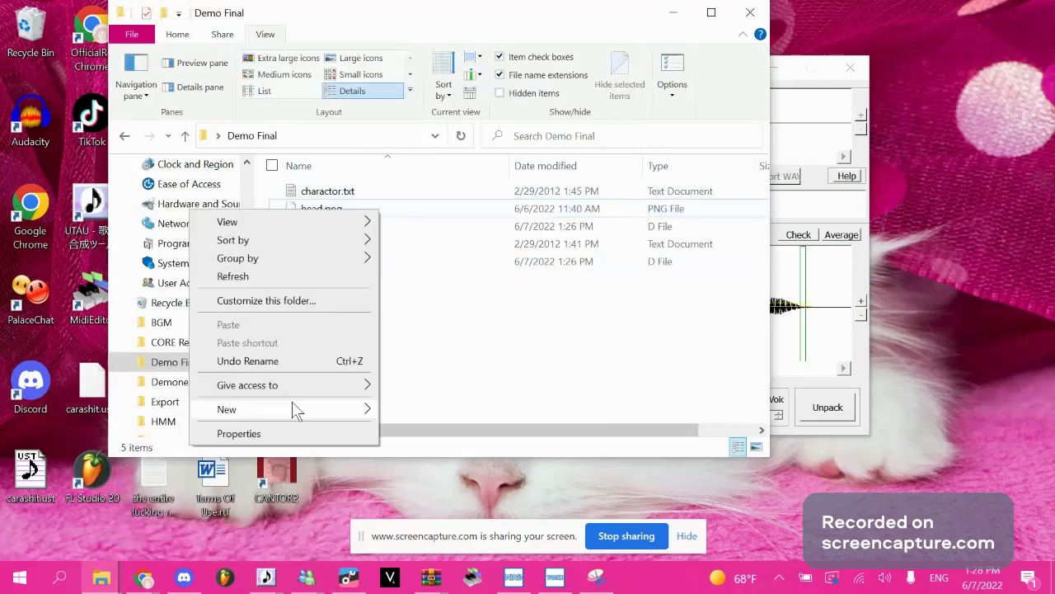
pyautogui.click(443, 320)
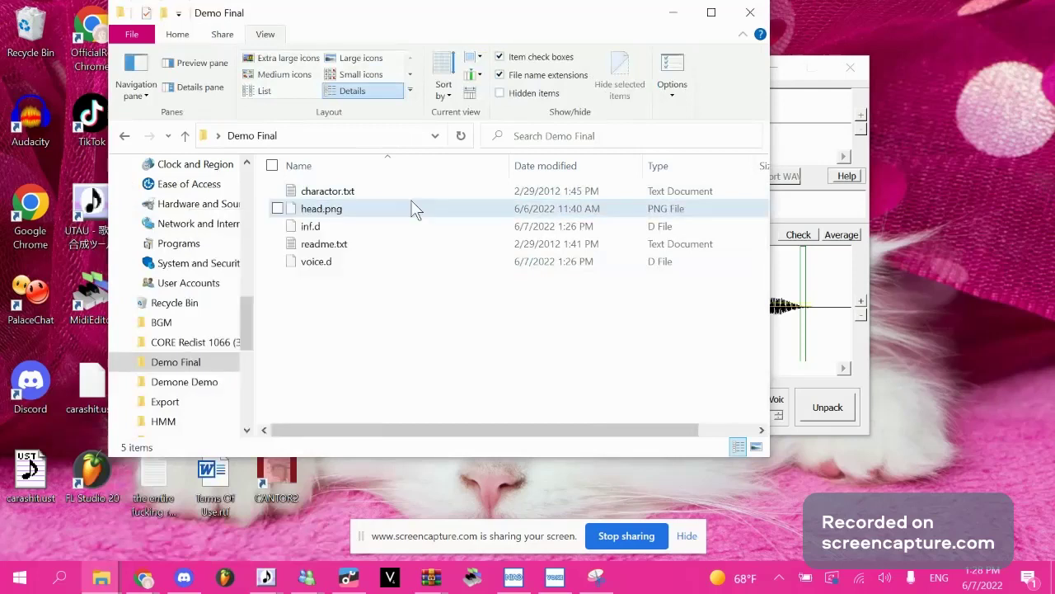
pyautogui.click(414, 210)
pyautogui.rightClick(414, 208)
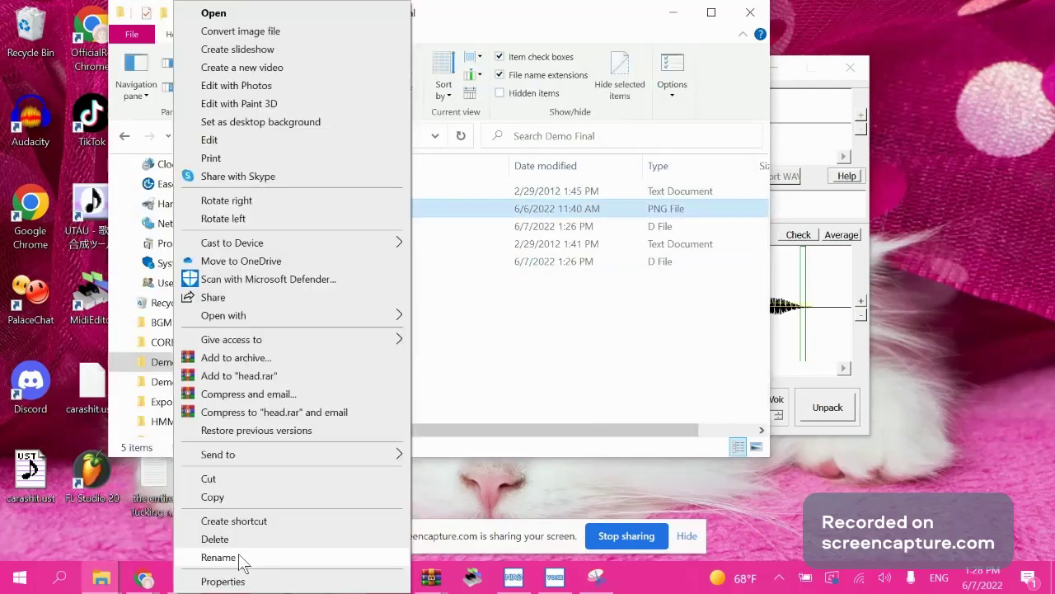
pyautogui.click(218, 557)
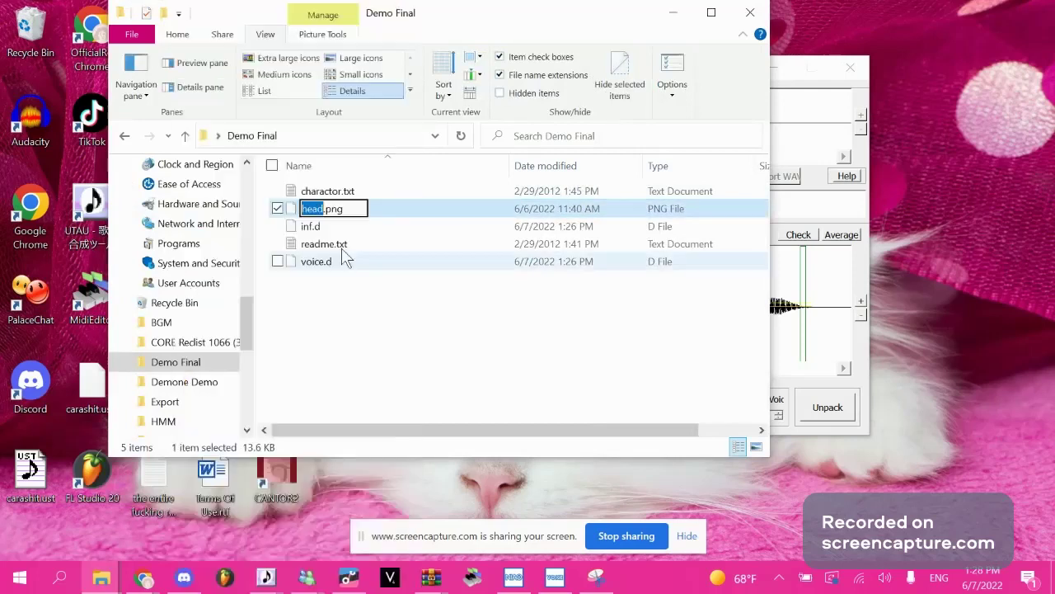
pyautogui.click(363, 208)
pyautogui.press('BackSpace')
pyautogui.press('BackSpace')
pyautogui.press('BackSpace')
pyautogui.write('d')
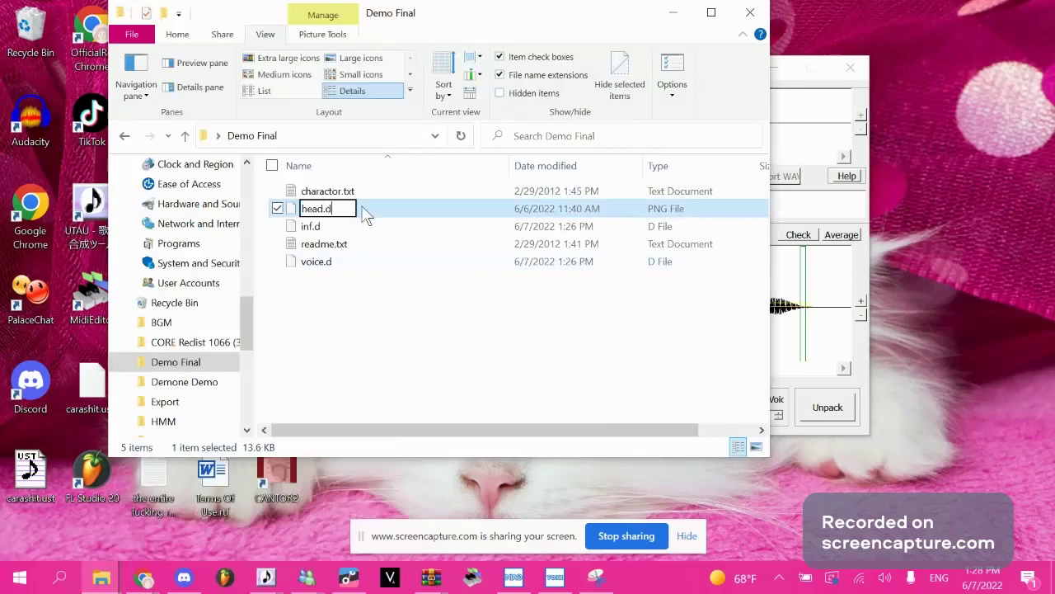
pyautogui.press('Return')
pyautogui.click(609, 297)
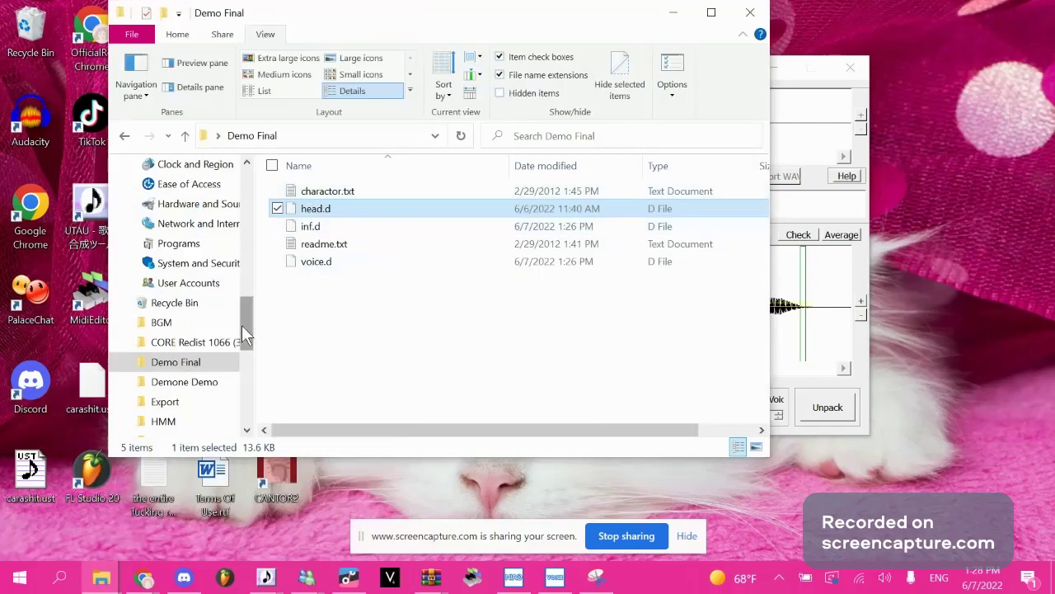
# Open charactor.txt in Notepad, place the cursor on the CV line, then return to the lol idk project.
pyautogui.moveTo(241, 325); pyautogui.dragTo(246, 342)
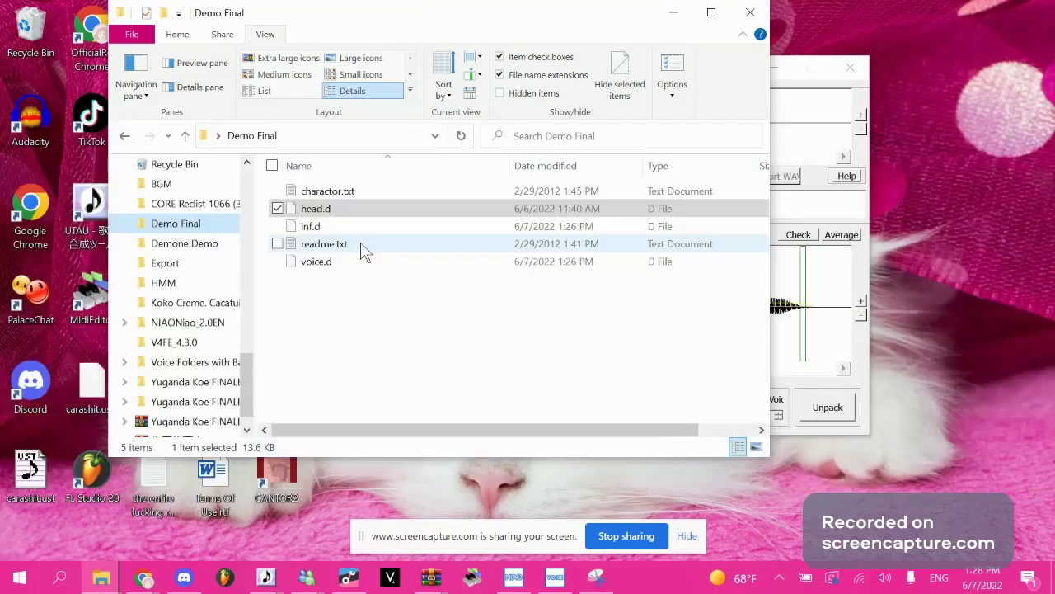
pyautogui.click(372, 193)
pyautogui.doubleClick(372, 194)
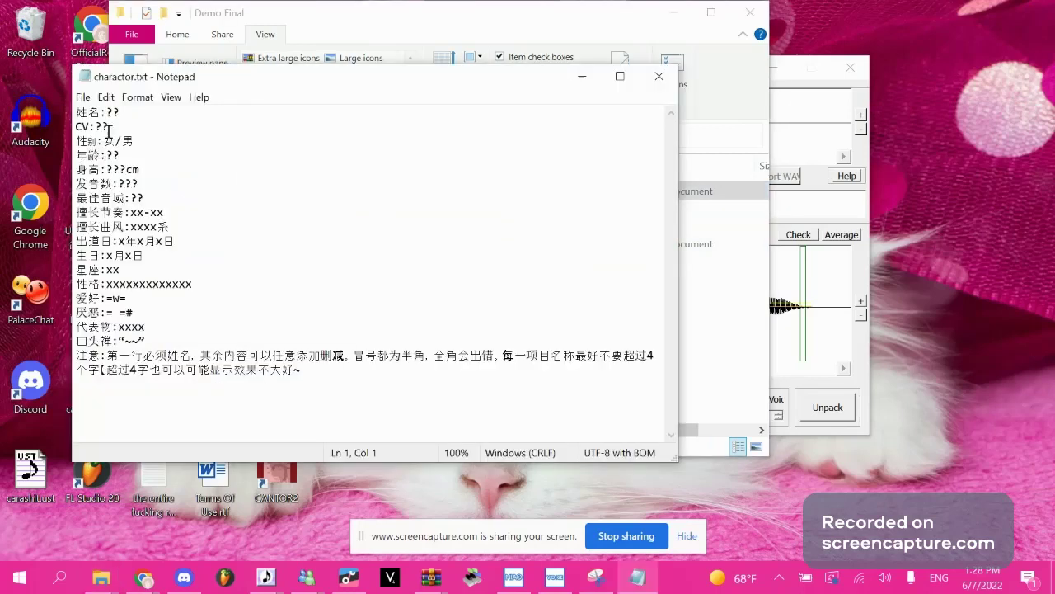
pyautogui.click(129, 126)
pyautogui.click(513, 577)
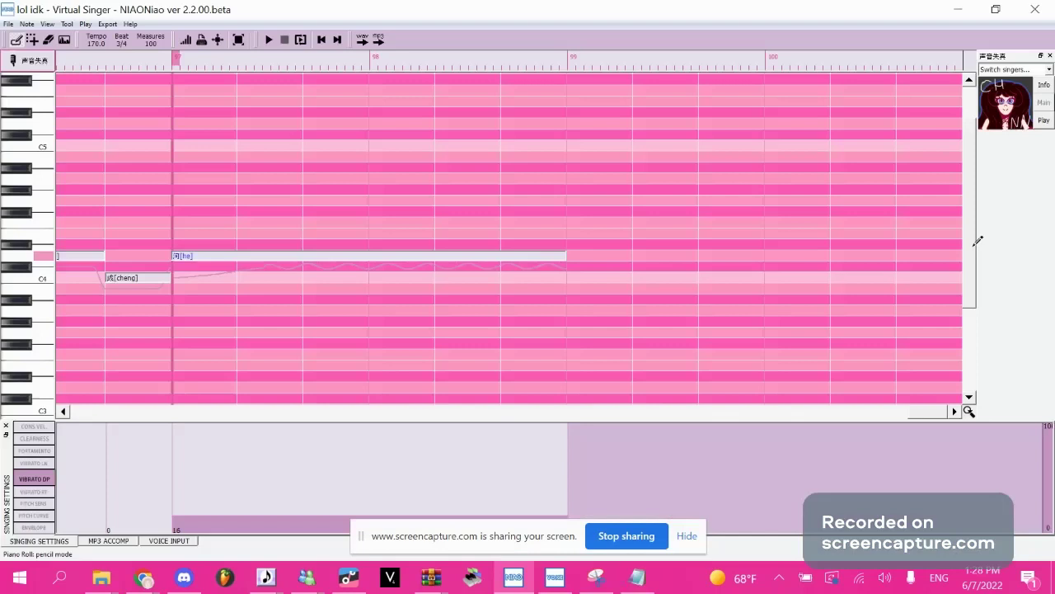
# Open the current singer's voicebank settings and move the charactor.txt notes out of the way.
pyautogui.click(1000, 116)
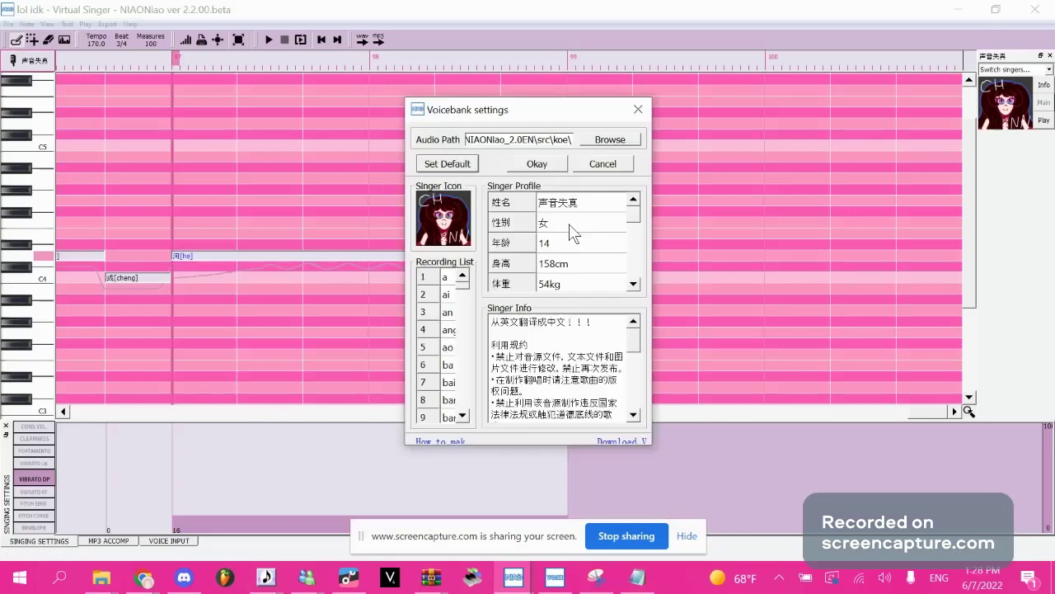
pyautogui.click(638, 577)
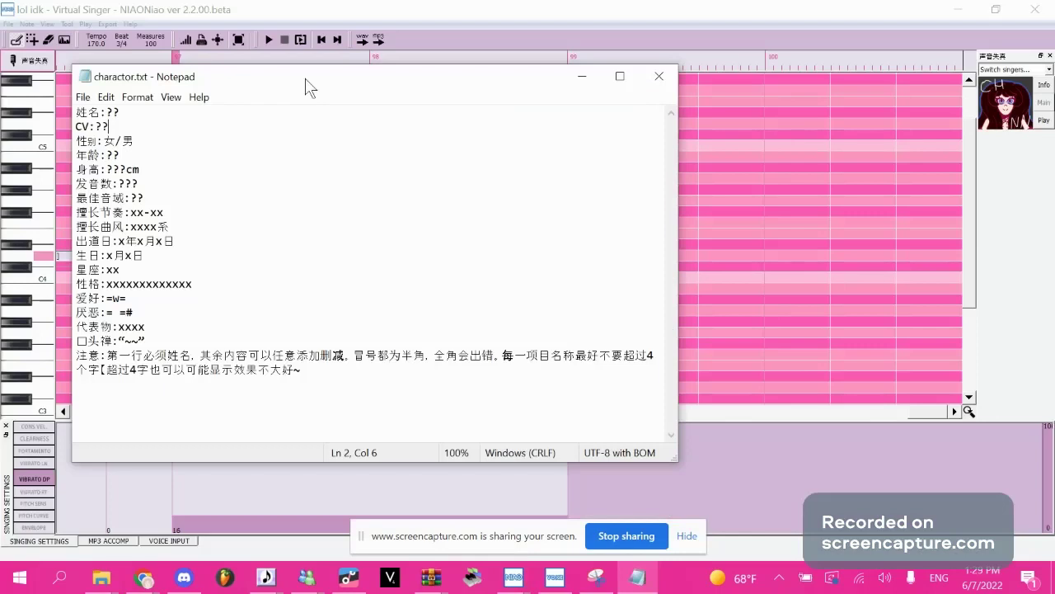
pyautogui.moveTo(306, 85)
pyautogui.mouseDown()
pyautogui.moveTo(707, 260)
pyautogui.moveTo(588, 73)
pyautogui.mouseUp()
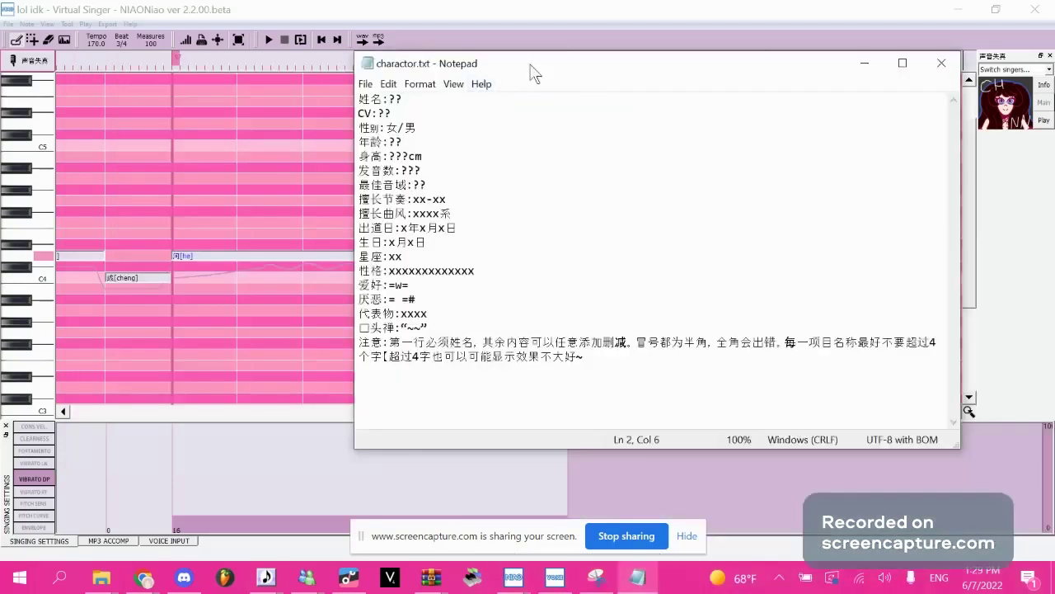
pyautogui.moveTo(533, 72)
pyautogui.mouseDown()
pyautogui.moveTo(403, 91)
pyautogui.moveTo(192, 76)
pyautogui.mouseUp()
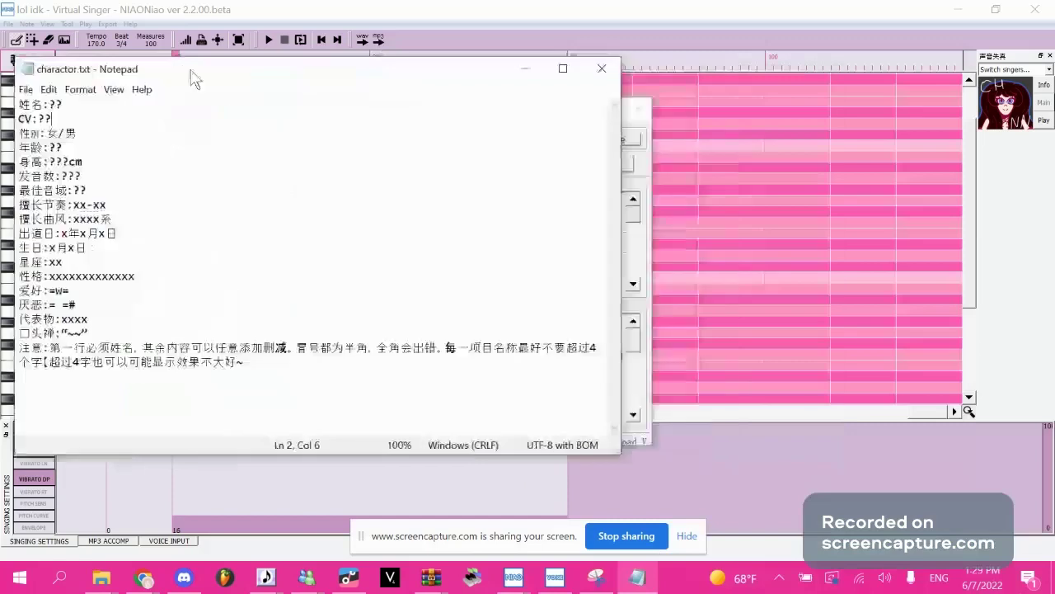
# Check the name and 性格 personality lines in charactor.txt, then close the notes.
pyautogui.click(36, 107)
pyautogui.click(113, 275)
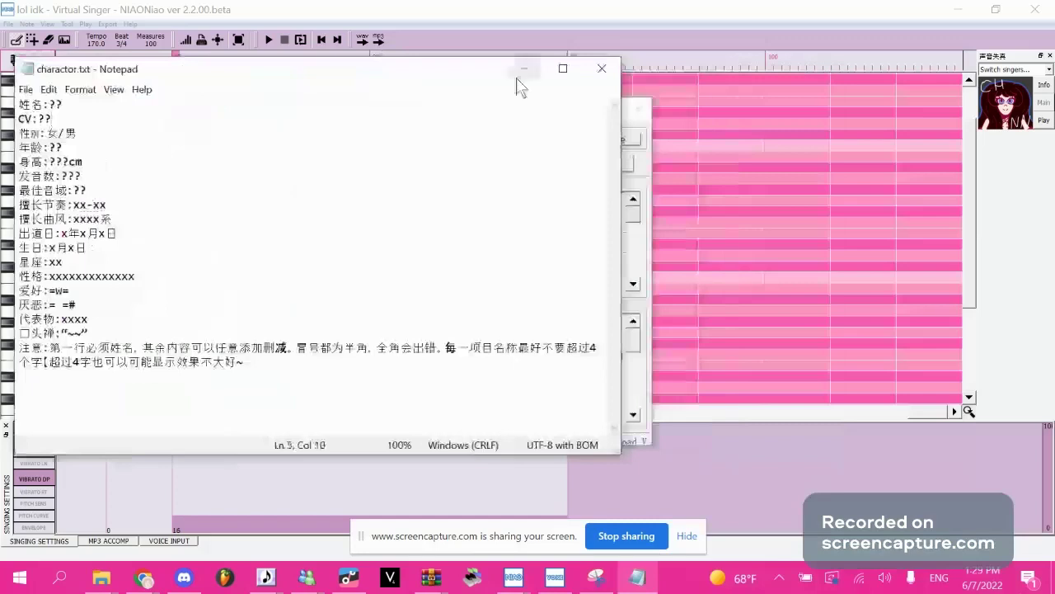
pyautogui.click(599, 71)
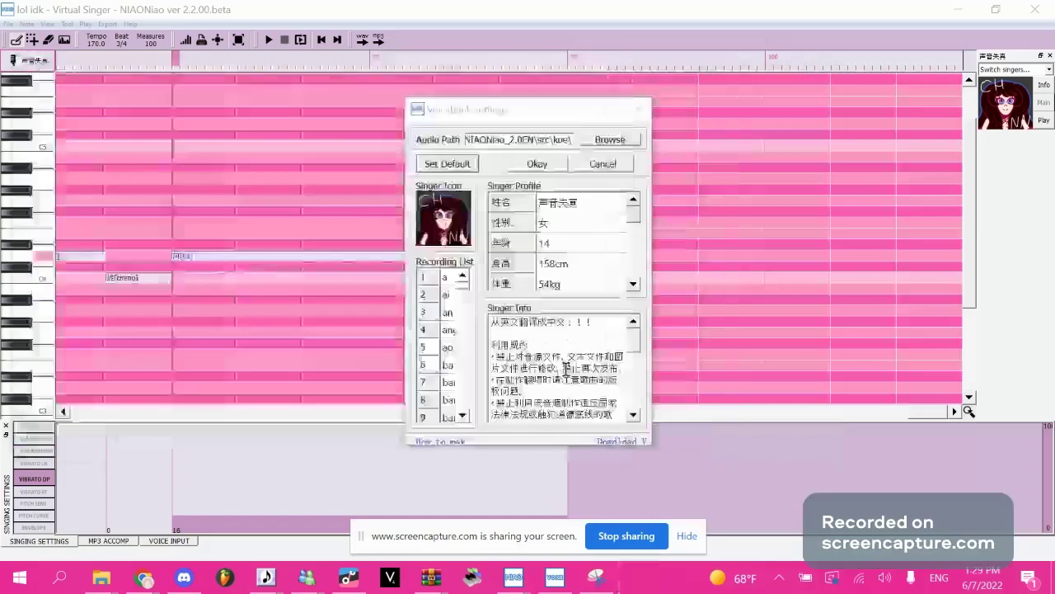
pyautogui.click(113, 589)
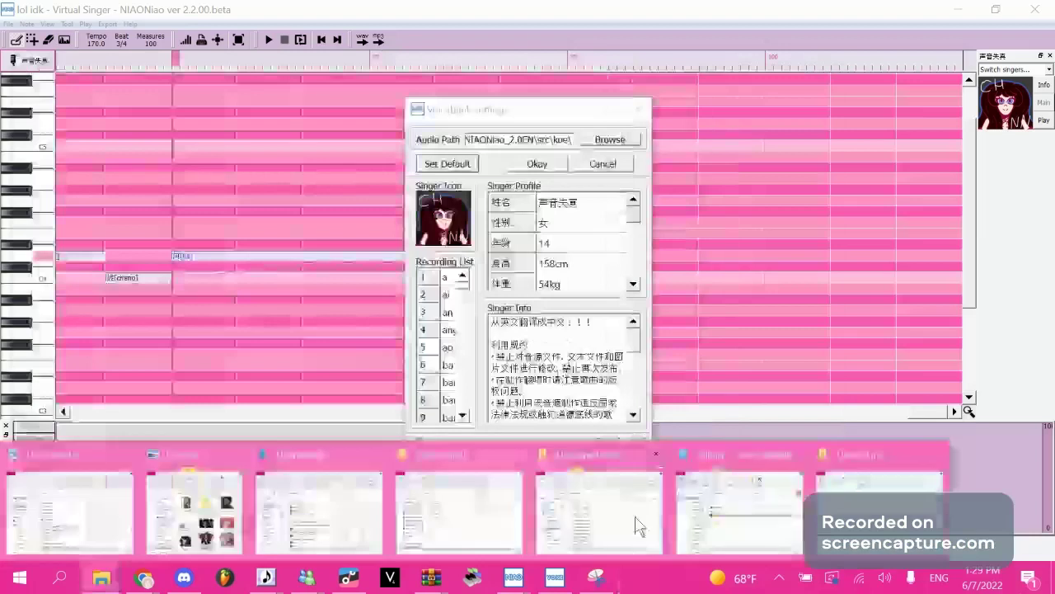
pyautogui.moveTo(738, 511)
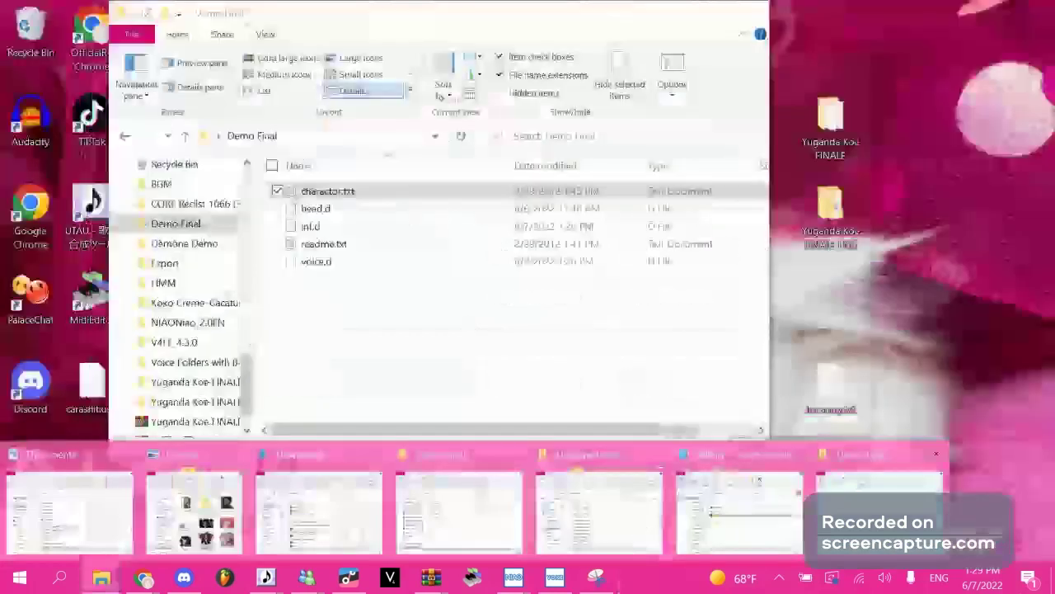
# Pick the Demo Final window from the File Explorer taskbar thumbnails.
pyautogui.click(878, 511)
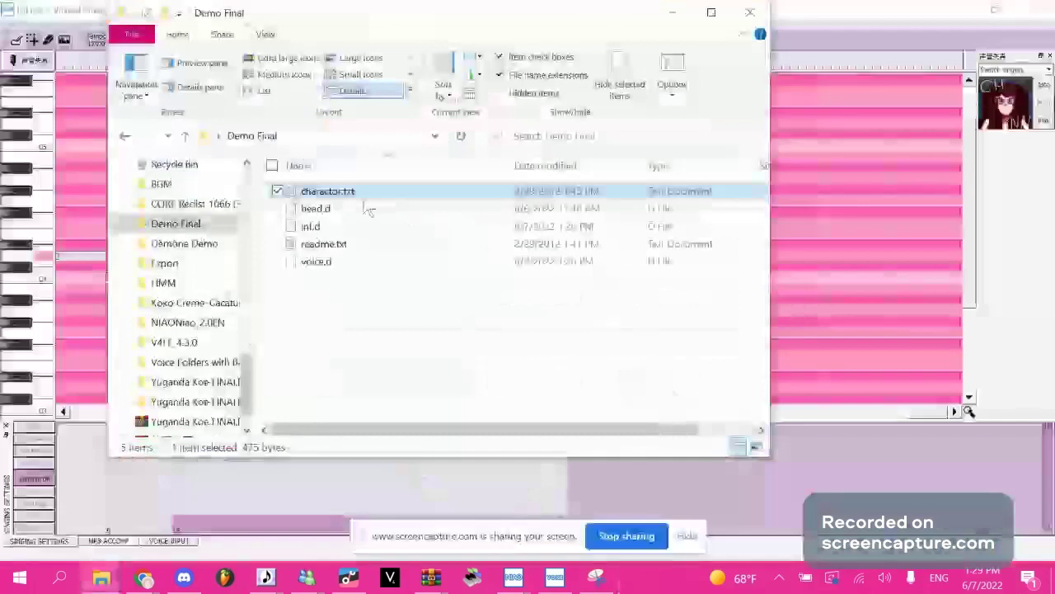
# Read readme.txt's version, terms of use and disclaimer in Notepad, then close it.
pyautogui.doubleClick(363, 246)
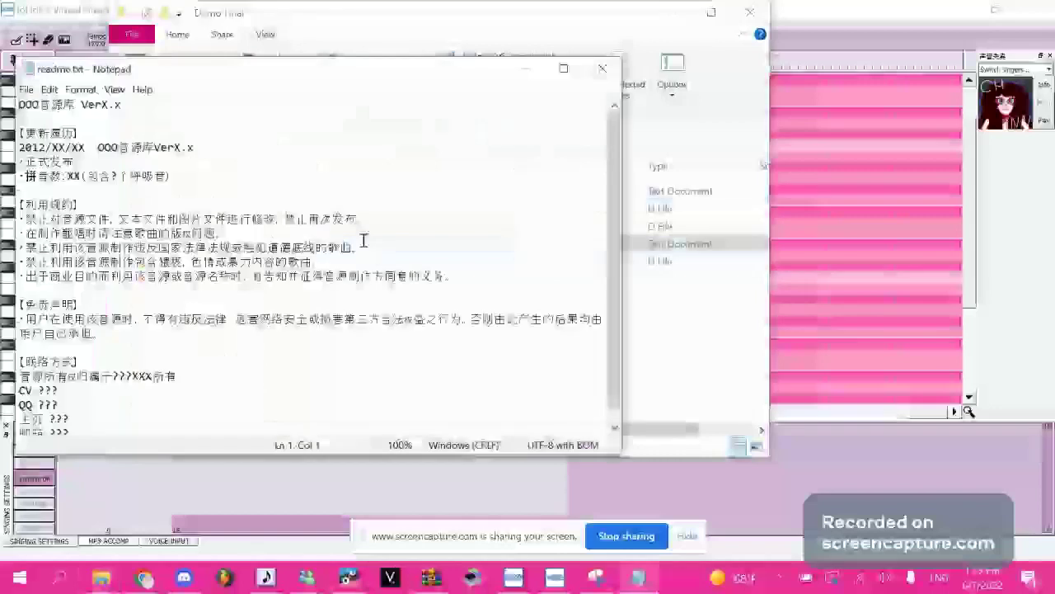
pyautogui.scroll(-1, 611, 309)
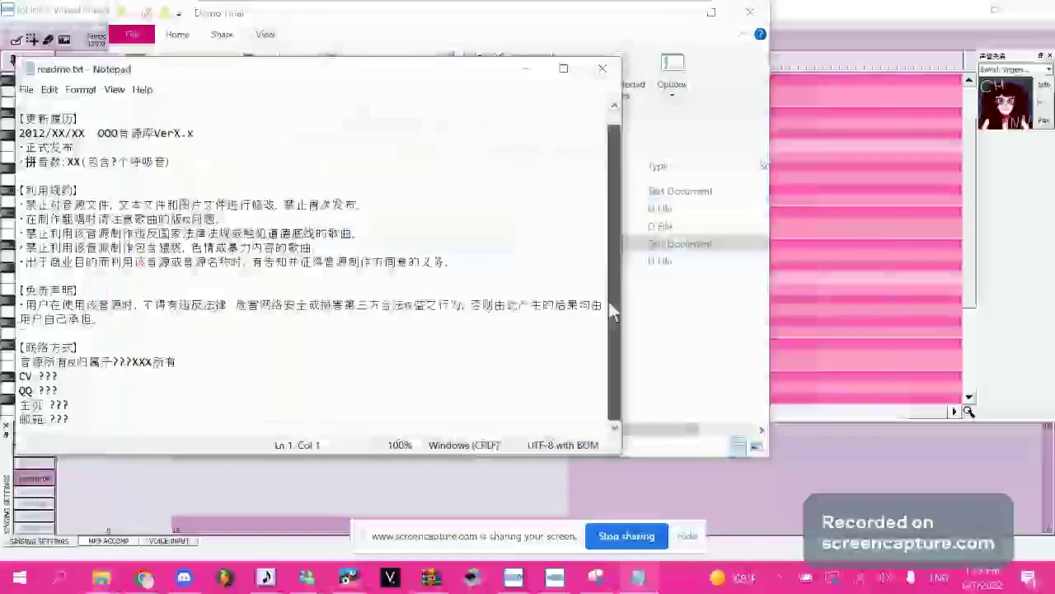
pyautogui.scroll(1, 612, 309)
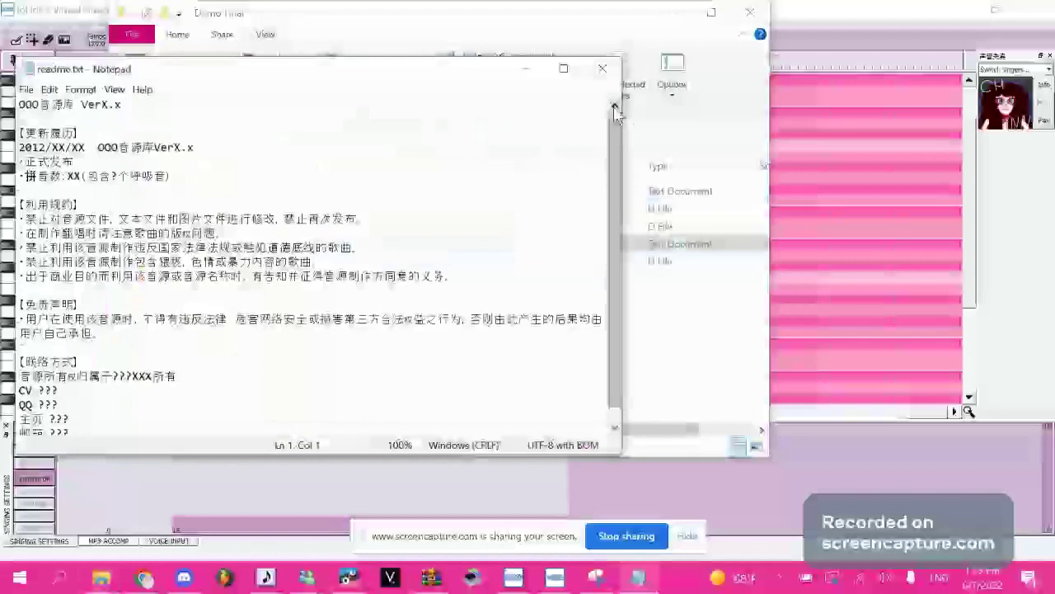
pyautogui.click(64, 113)
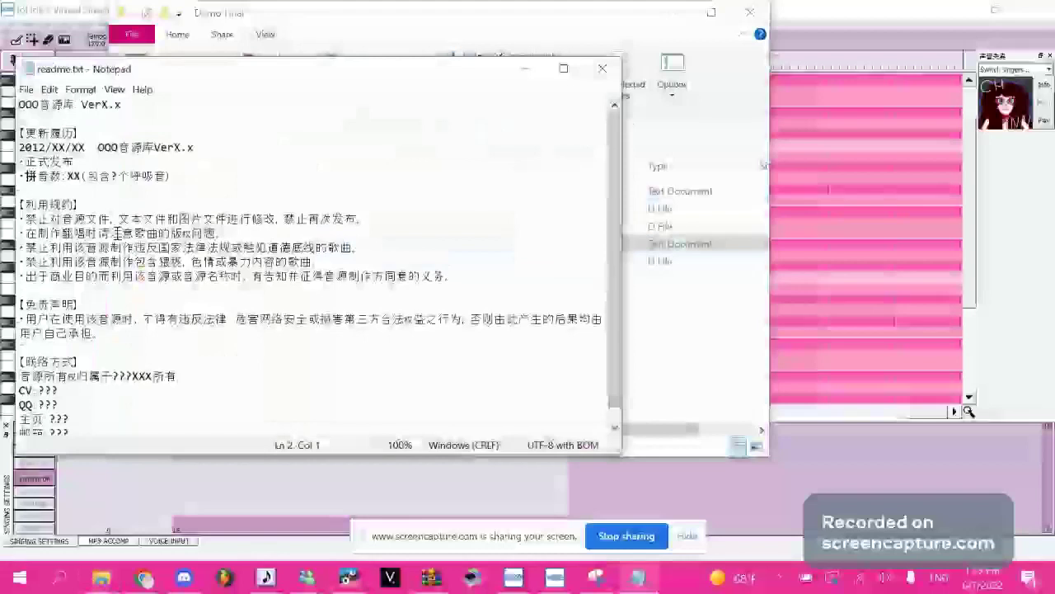
pyautogui.click(91, 221)
pyautogui.click(516, 274)
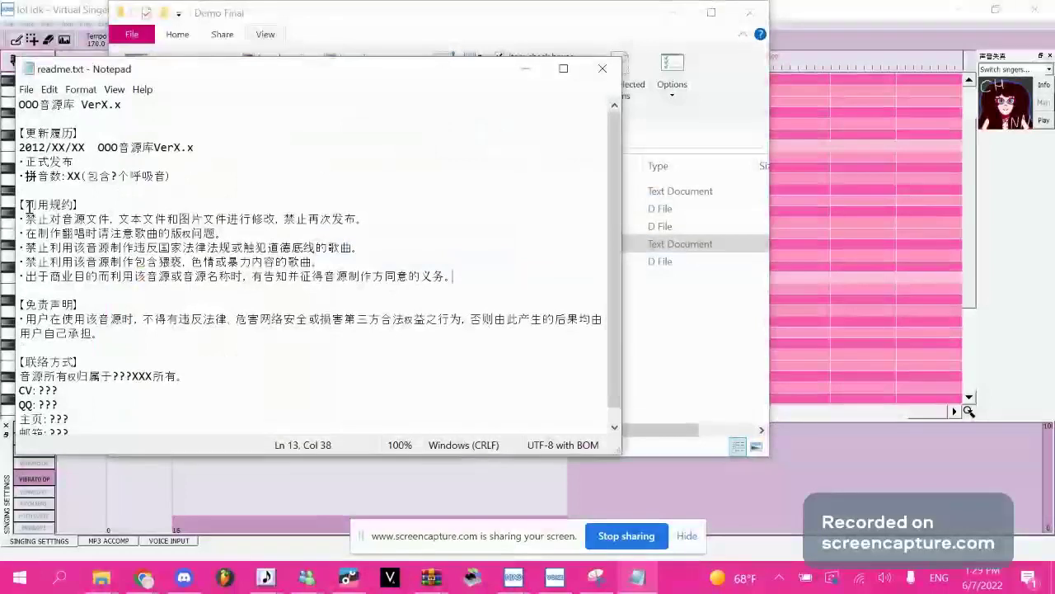
pyautogui.moveTo(26, 219)
pyautogui.mouseDown()
pyautogui.moveTo(471, 280)
pyautogui.moveTo(468, 341)
pyautogui.mouseUp()
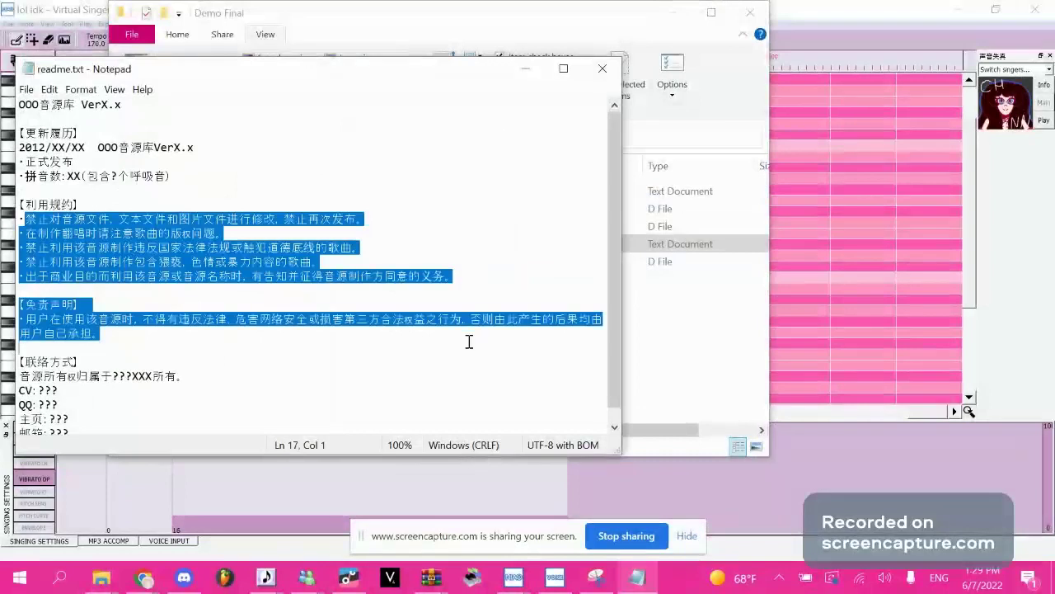
pyautogui.click(384, 262)
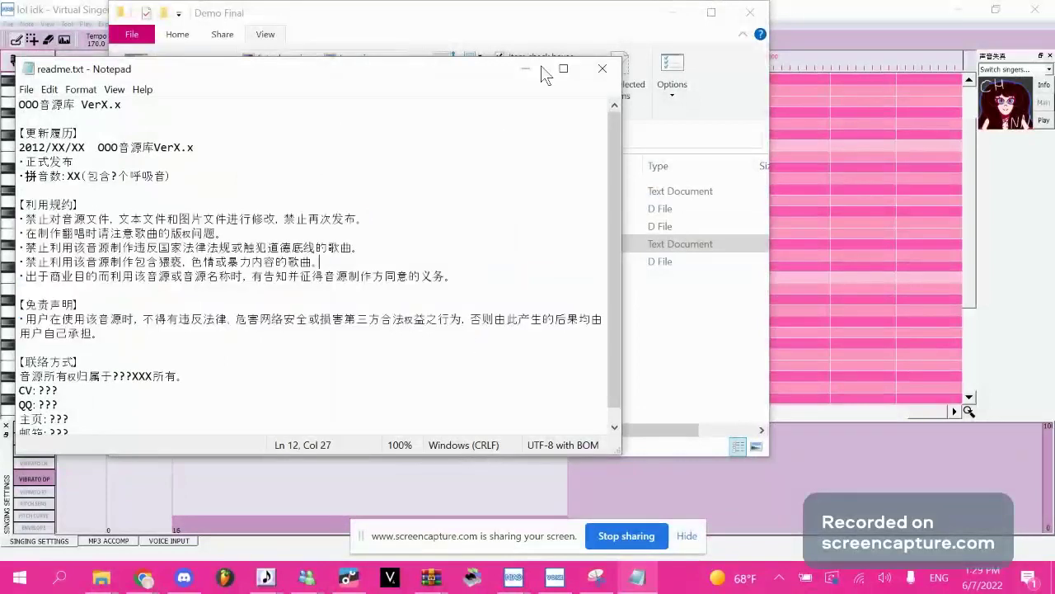
pyautogui.click(600, 71)
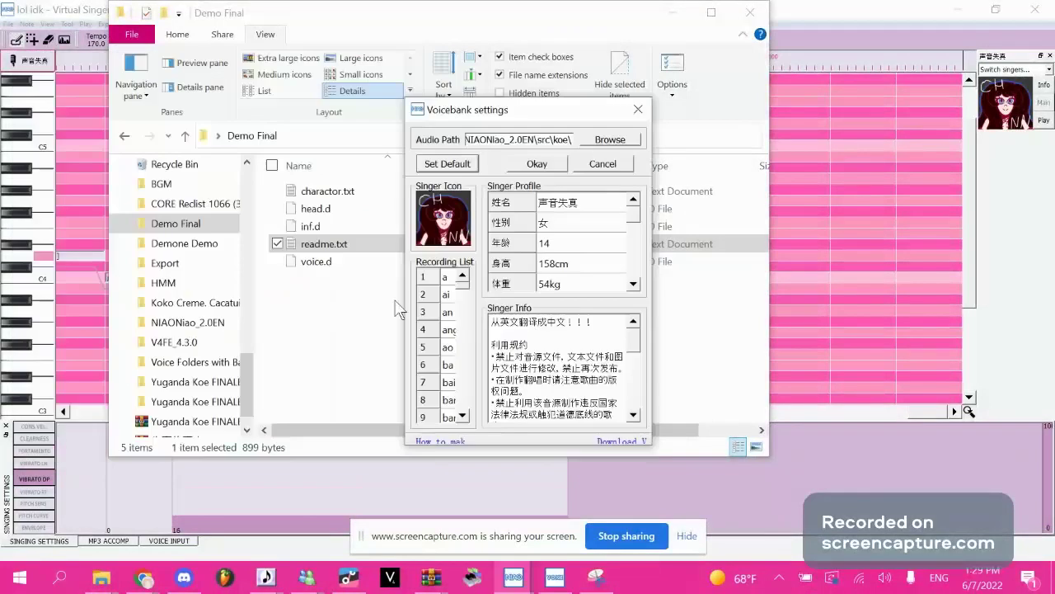
# Close the voicebank settings and choose 'koe' from the Switch singers dropdown.
pyautogui.click(355, 346)
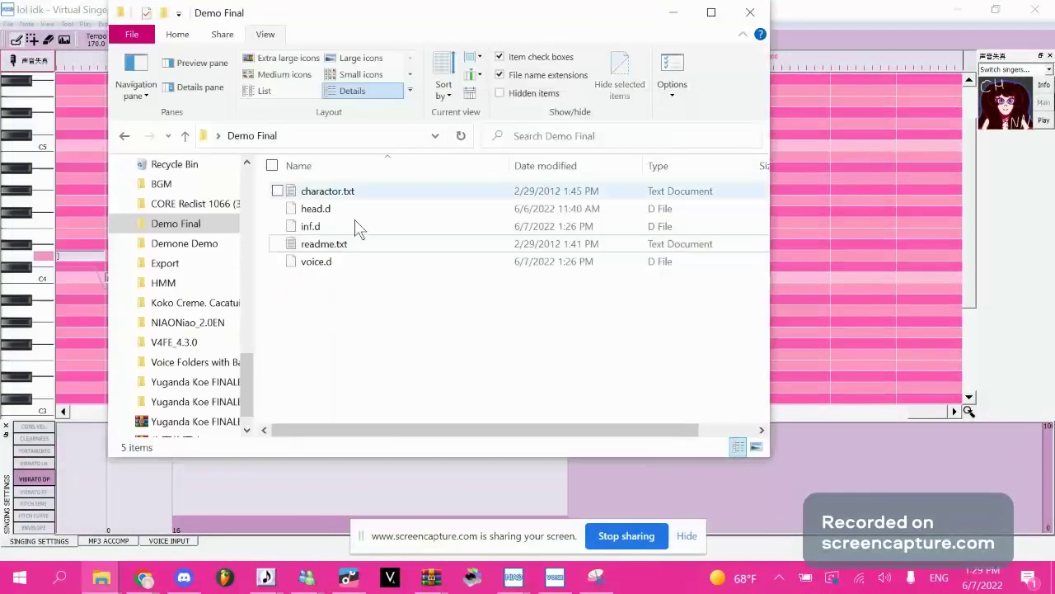
pyautogui.click(674, 12)
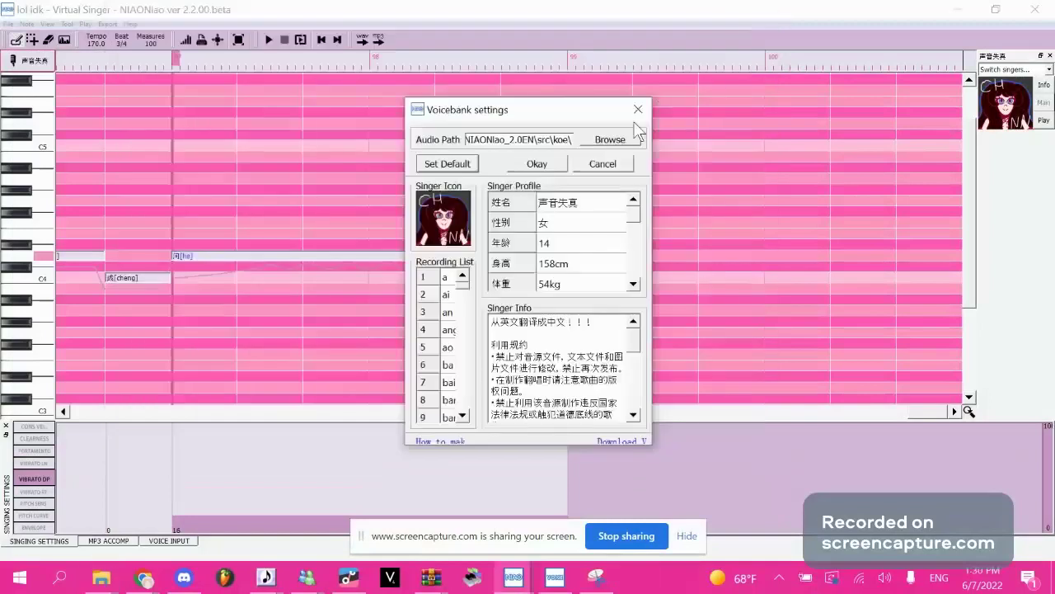
pyautogui.click(638, 110)
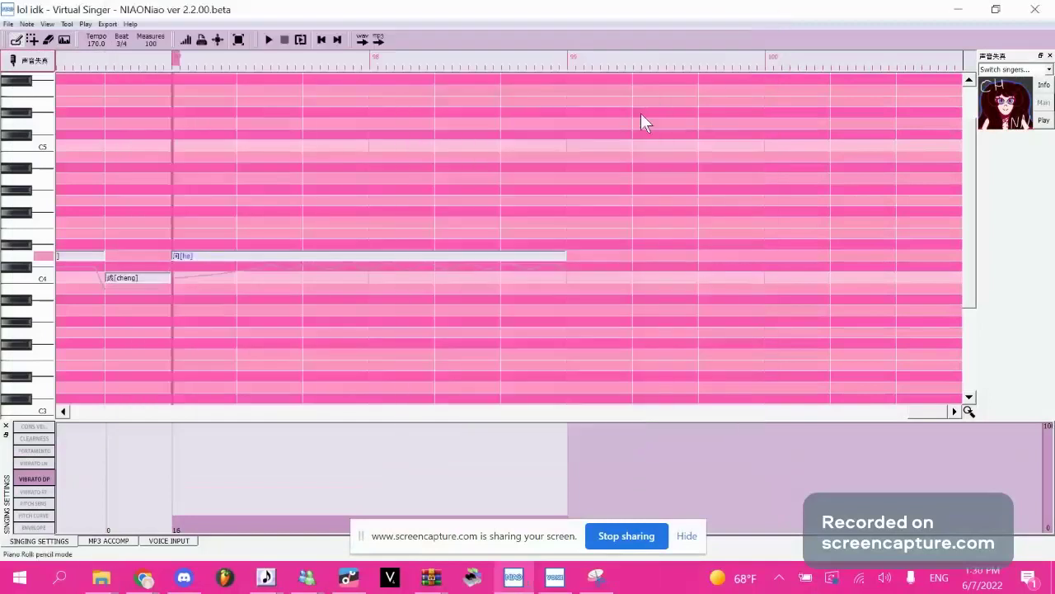
pyautogui.click(1000, 72)
pyautogui.click(999, 87)
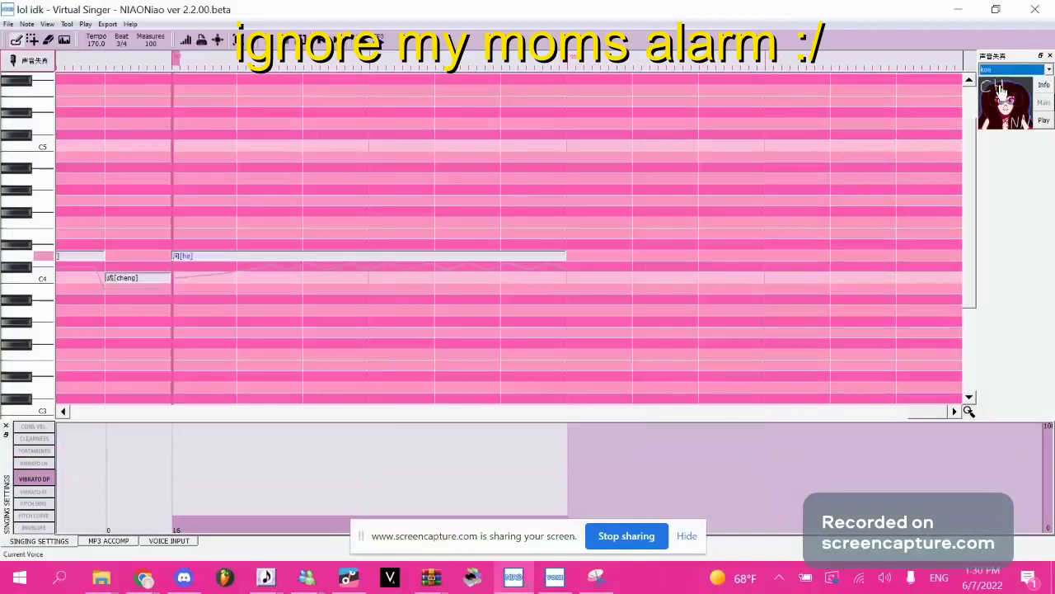
pyautogui.click(67, 24)
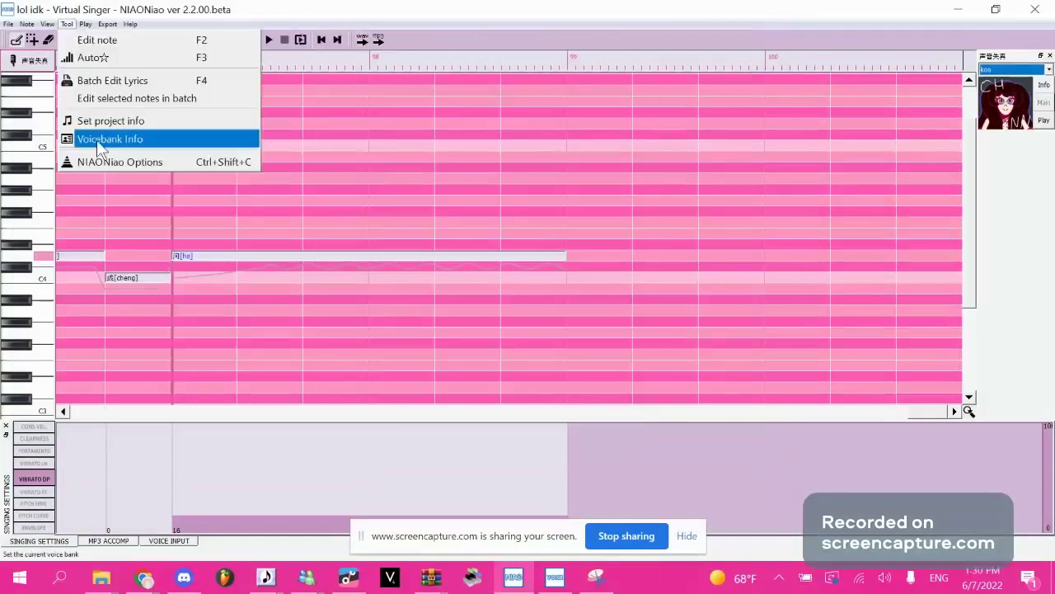
pyautogui.click(101, 141)
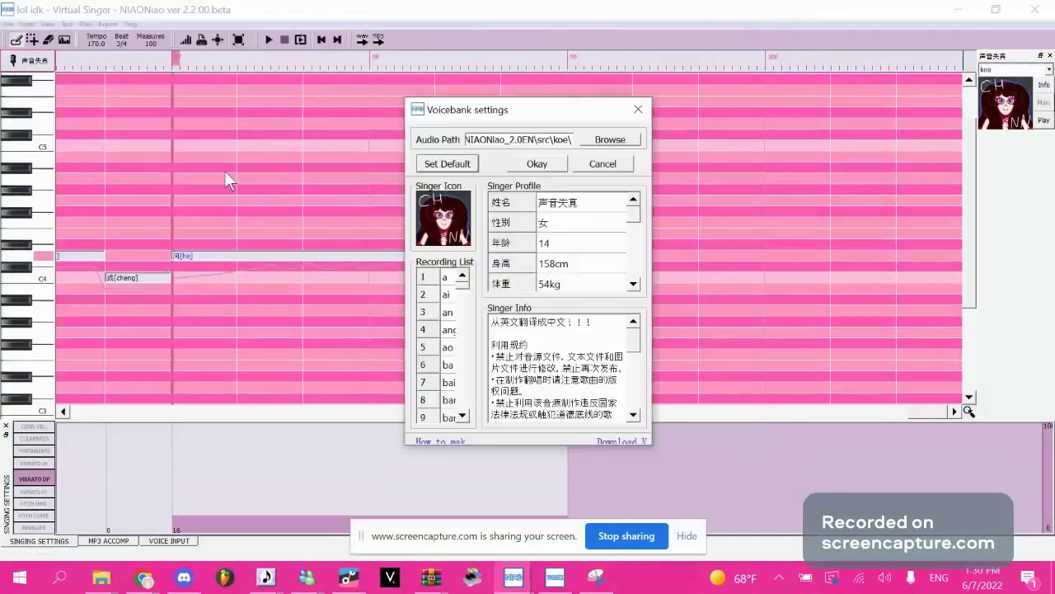
pyautogui.click(611, 141)
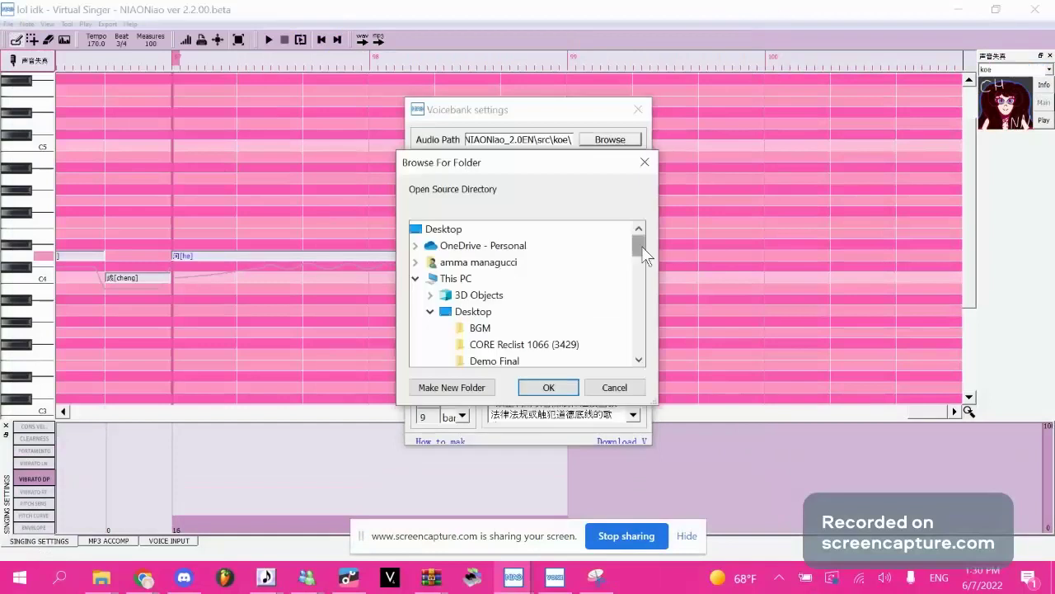
pyautogui.moveTo(644, 251); pyautogui.dragTo(641, 261)
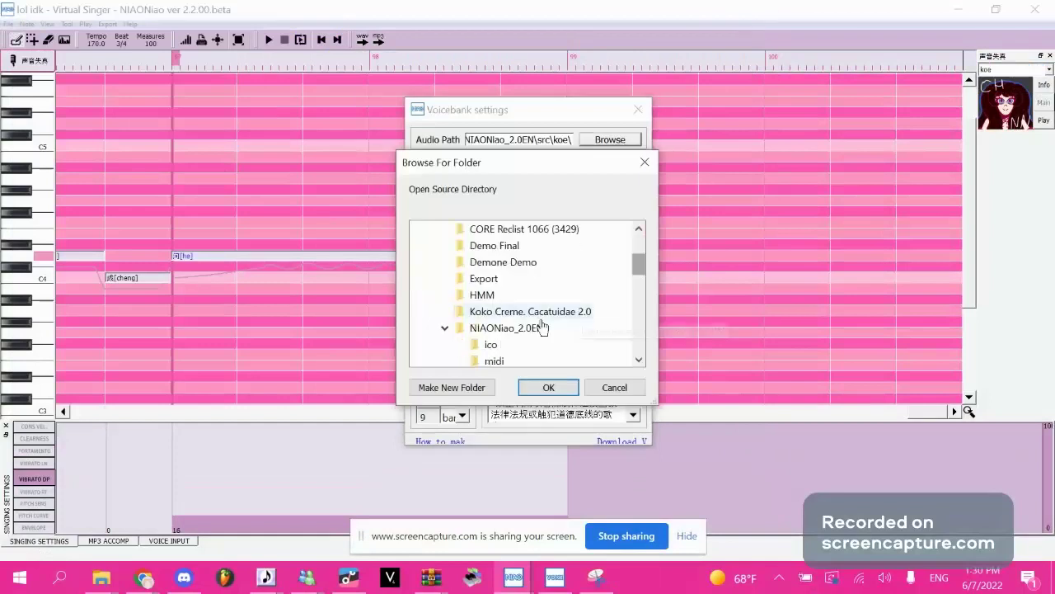
pyautogui.click(536, 321)
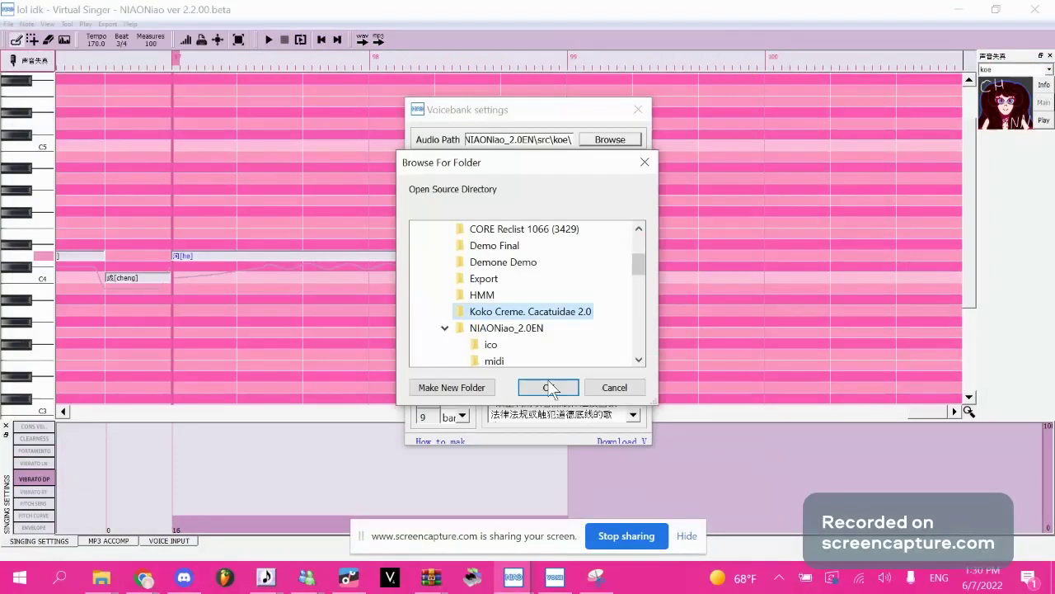
pyautogui.click(549, 387)
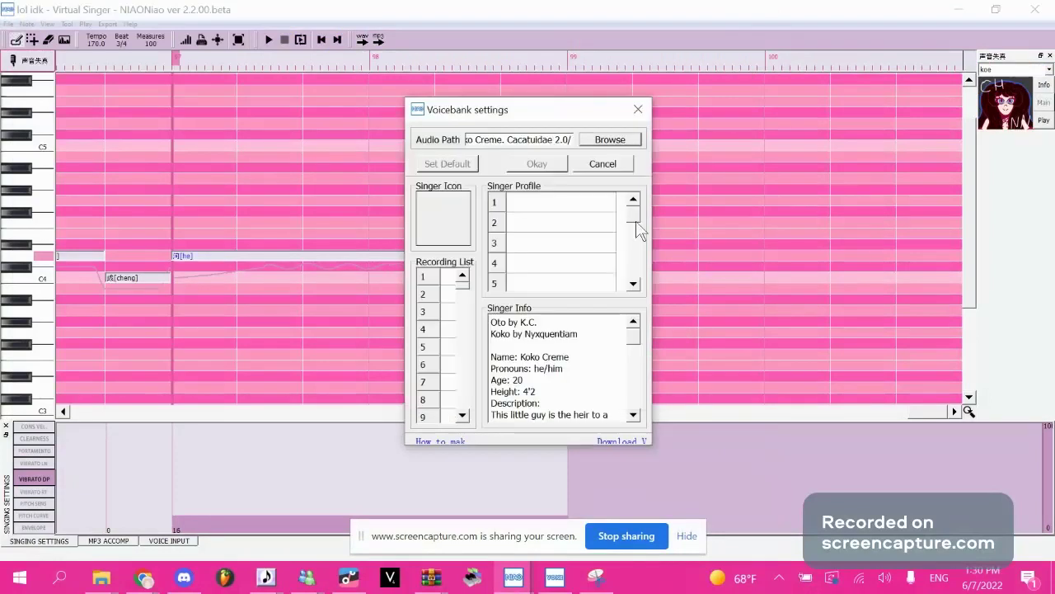
pyautogui.click(622, 140)
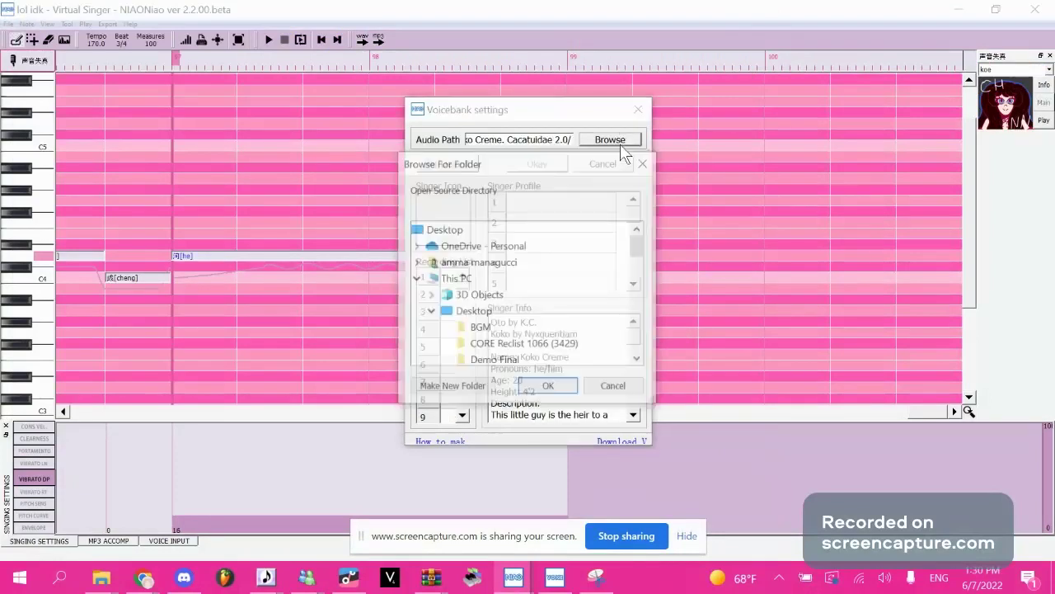
pyautogui.click(513, 363)
pyautogui.click(534, 389)
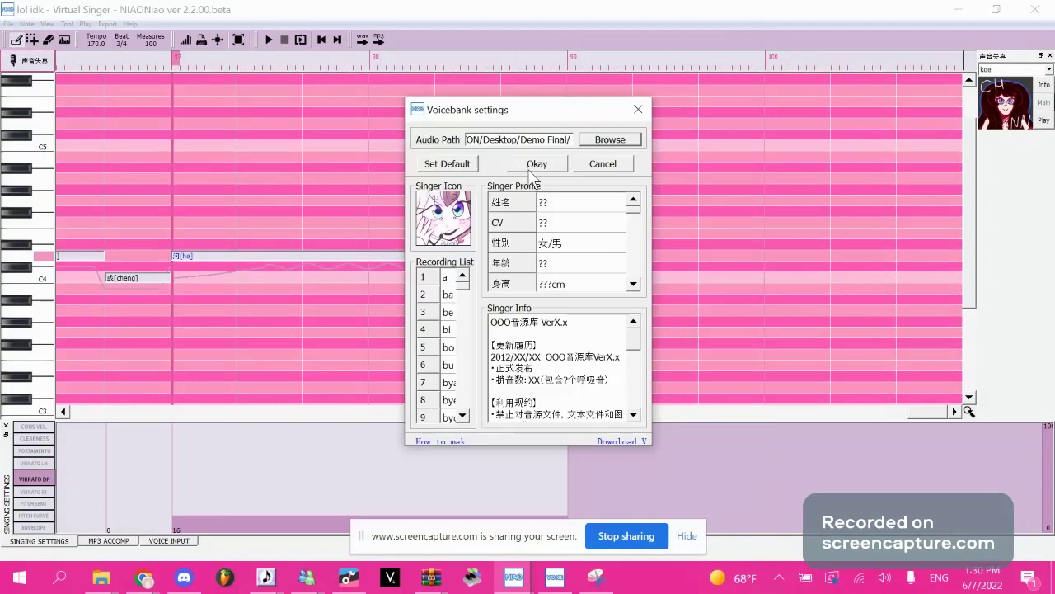
pyautogui.click(643, 104)
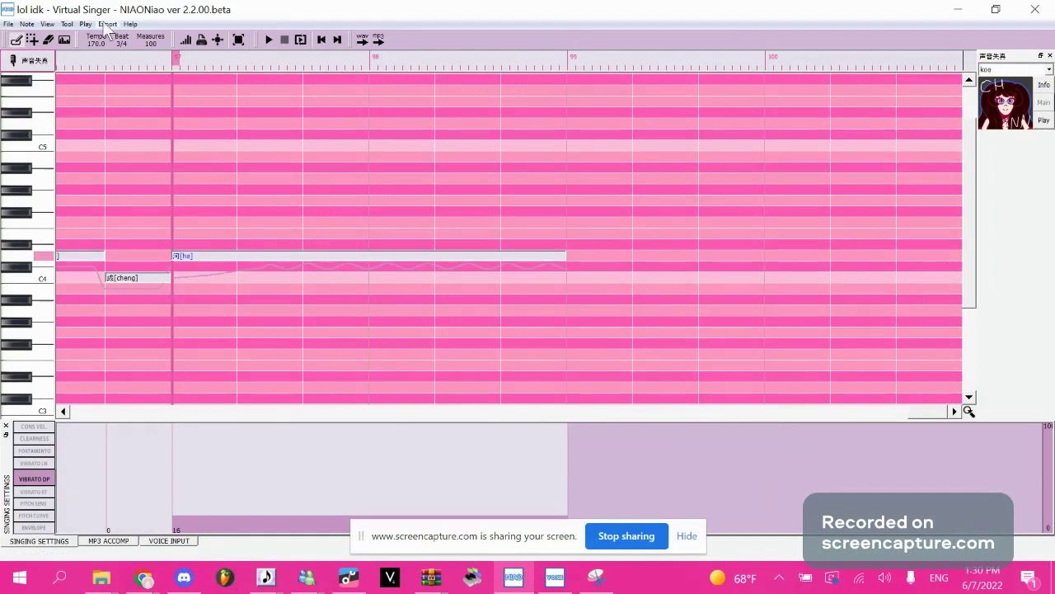
# In NIAONiao Options, set the theme to Motif and apply it.
pyautogui.click(106, 25)
pyautogui.moveTo(67, 24)
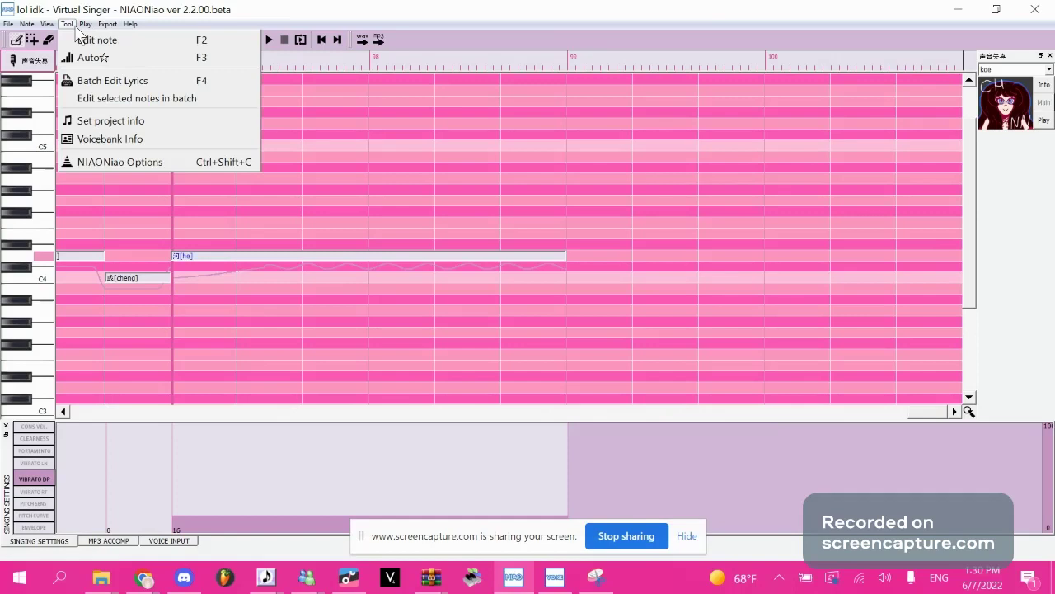
pyautogui.click(116, 165)
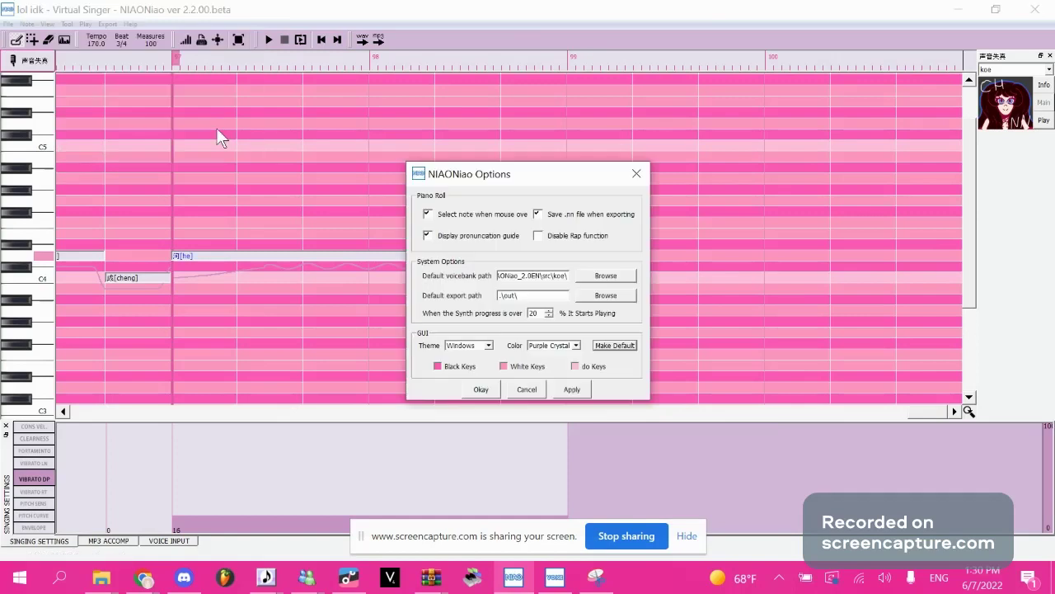
pyautogui.click(488, 346)
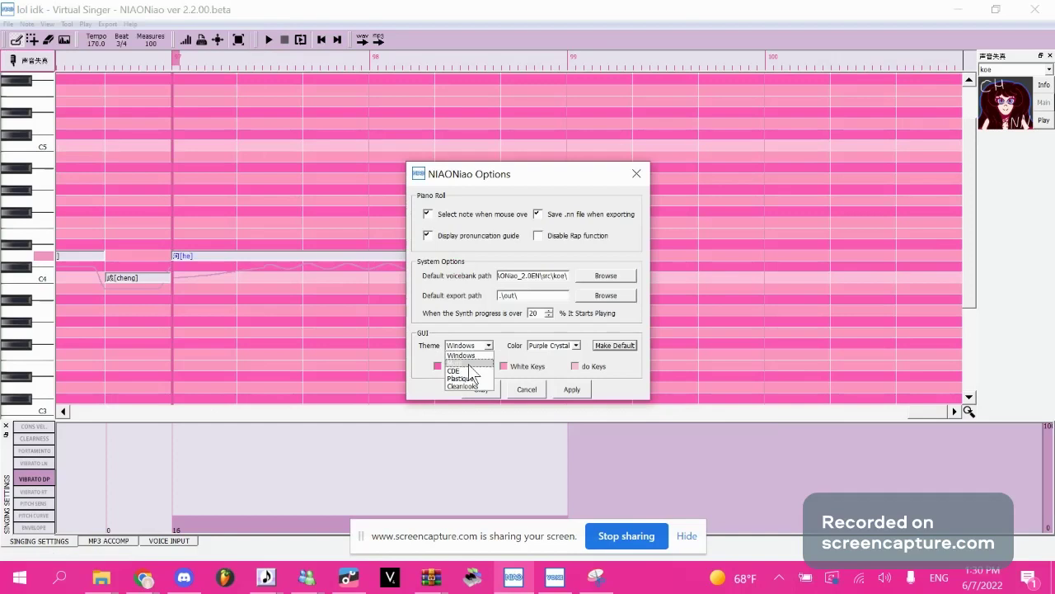
pyautogui.click(467, 363)
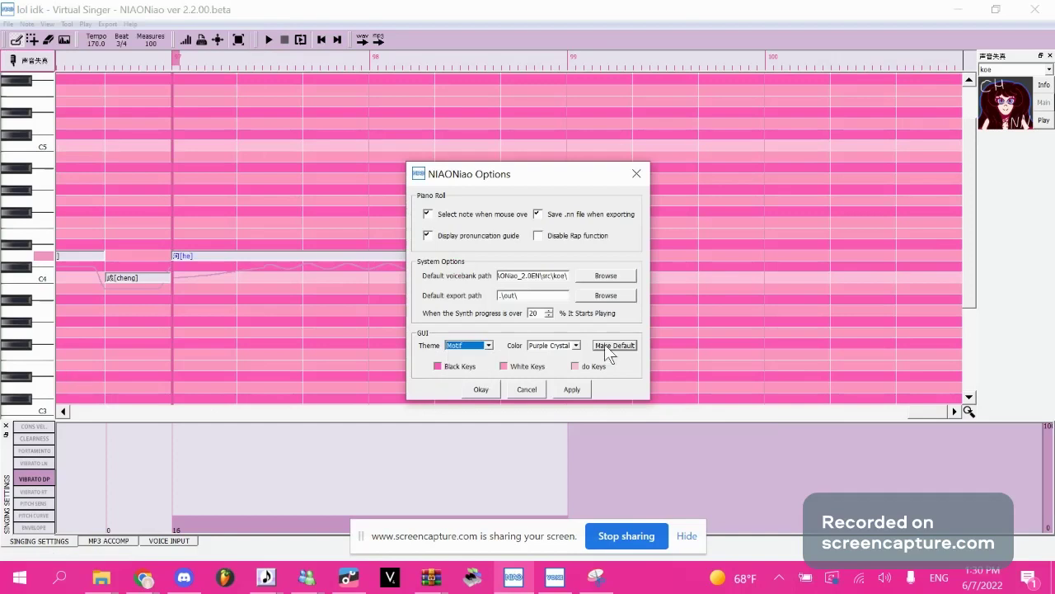
pyautogui.click(567, 387)
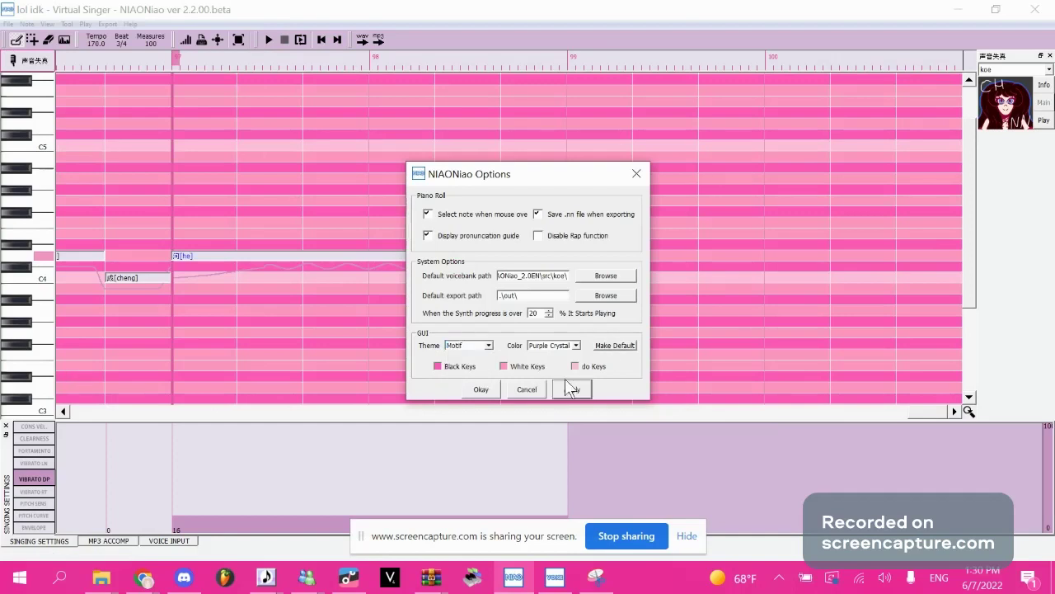
# Switch the theme to Cleanlooks, keep Purple Crystal colours, and leave the do-key colour unchanged.
pyautogui.click(485, 347)
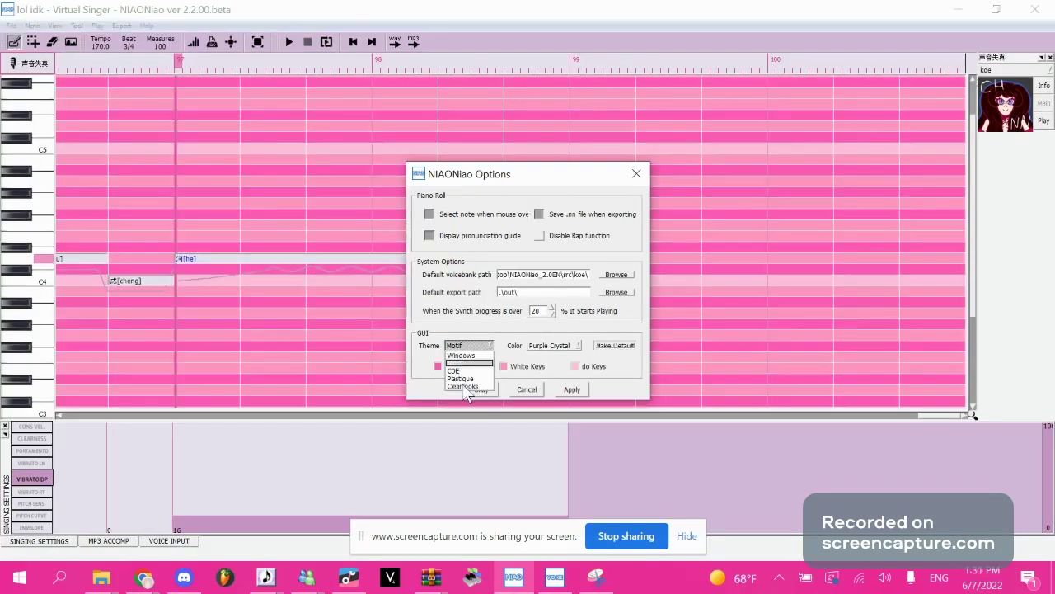
pyautogui.click(464, 385)
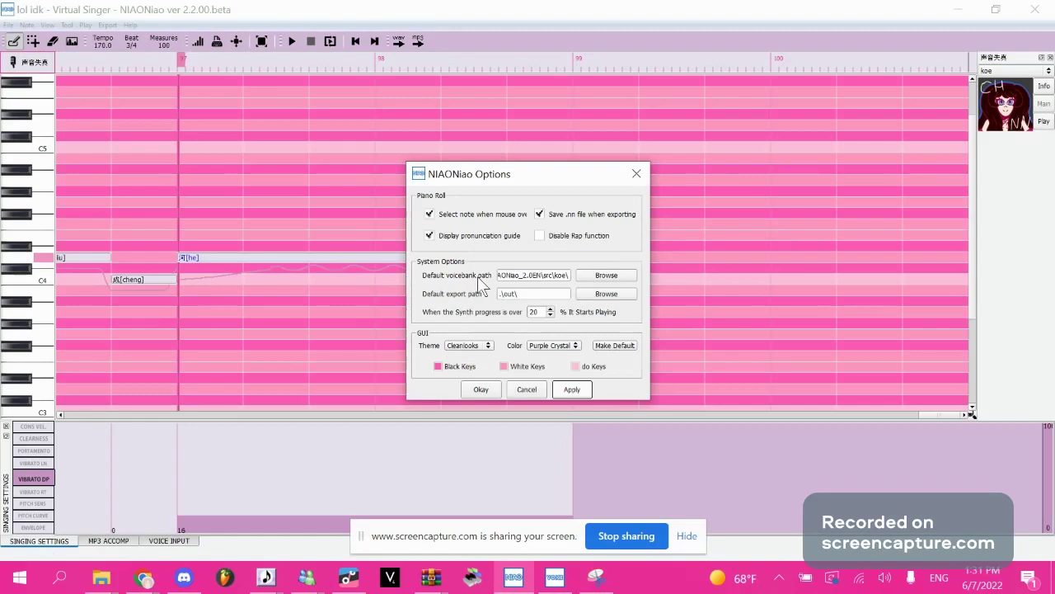
pyautogui.click(562, 348)
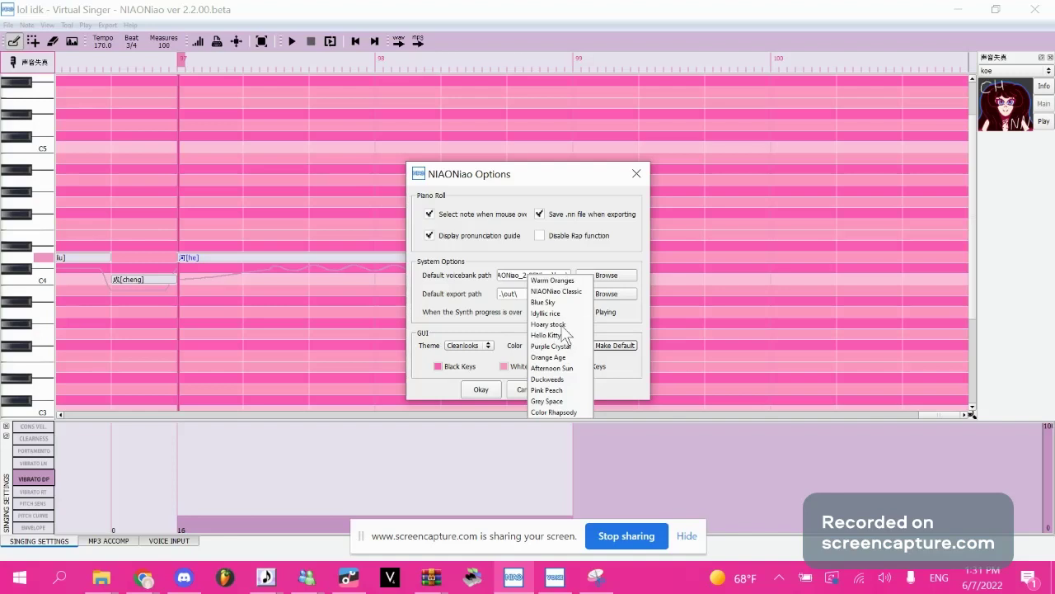
pyautogui.click(500, 393)
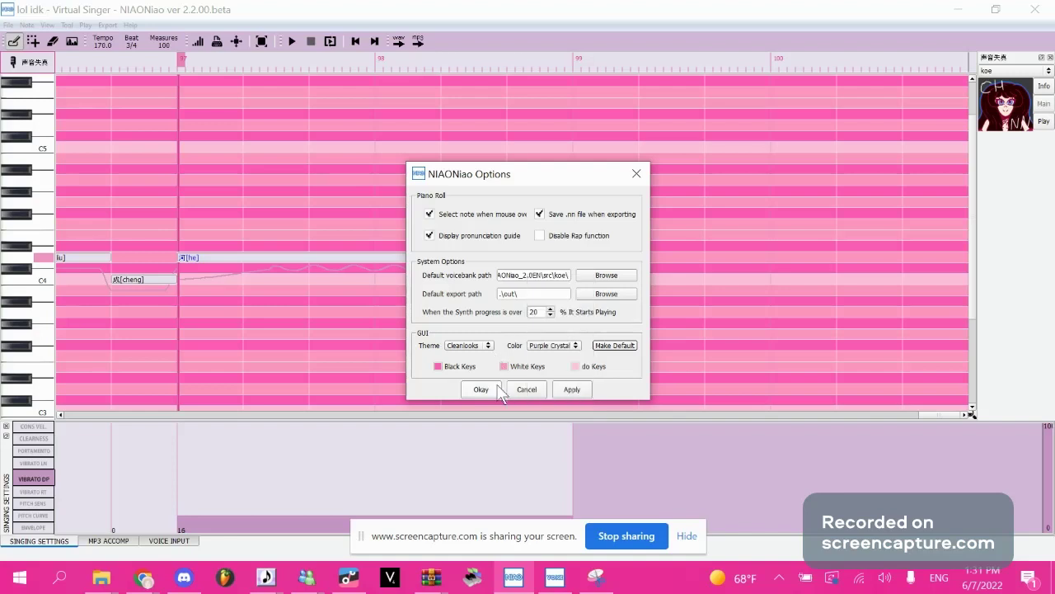
pyautogui.click(576, 367)
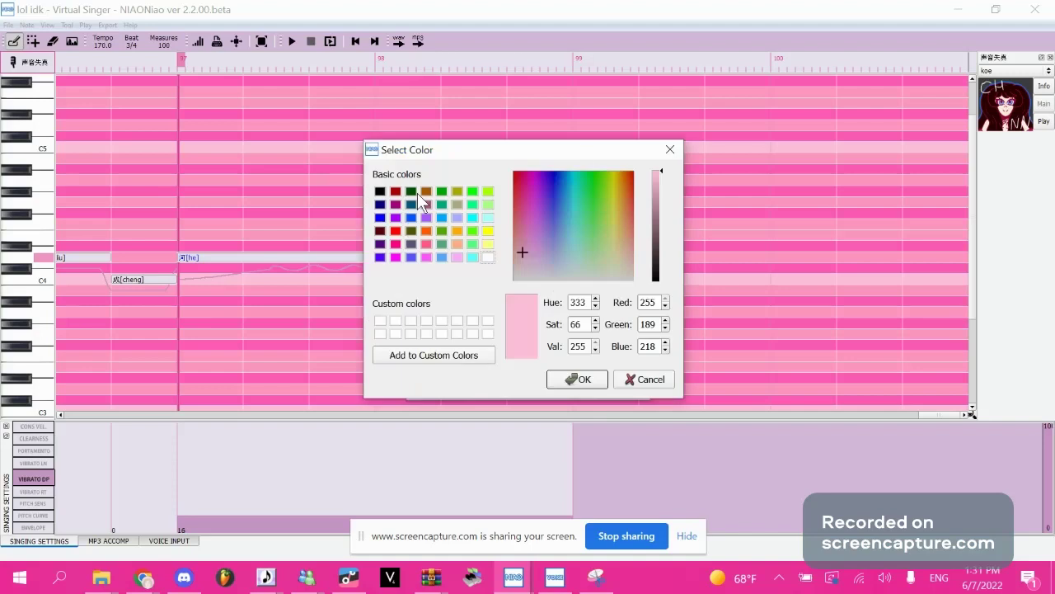
pyautogui.press('Escape')
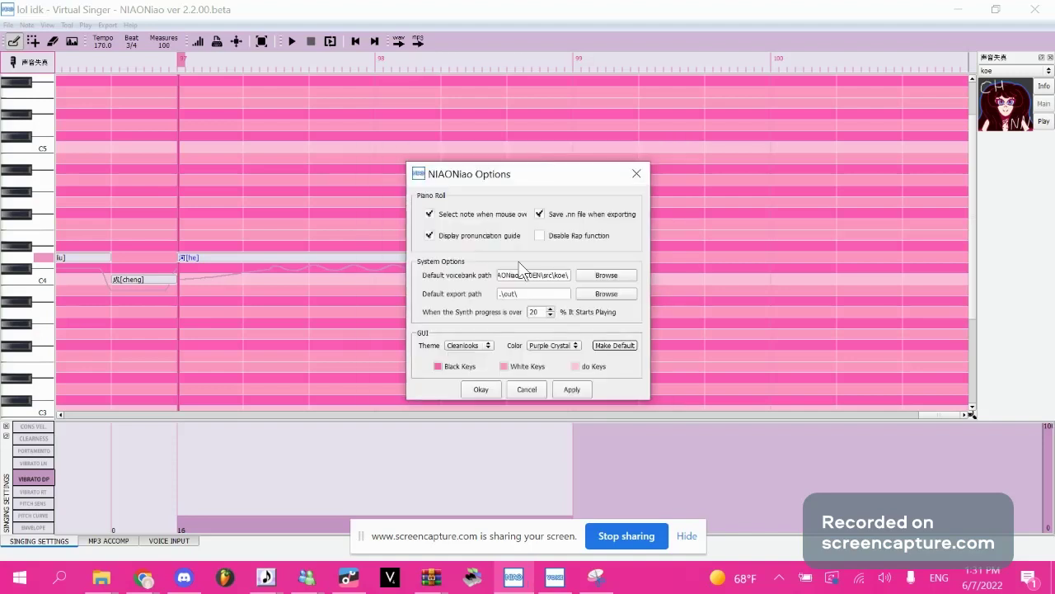
pyautogui.moveTo(498, 183); pyautogui.dragTo(469, 178)
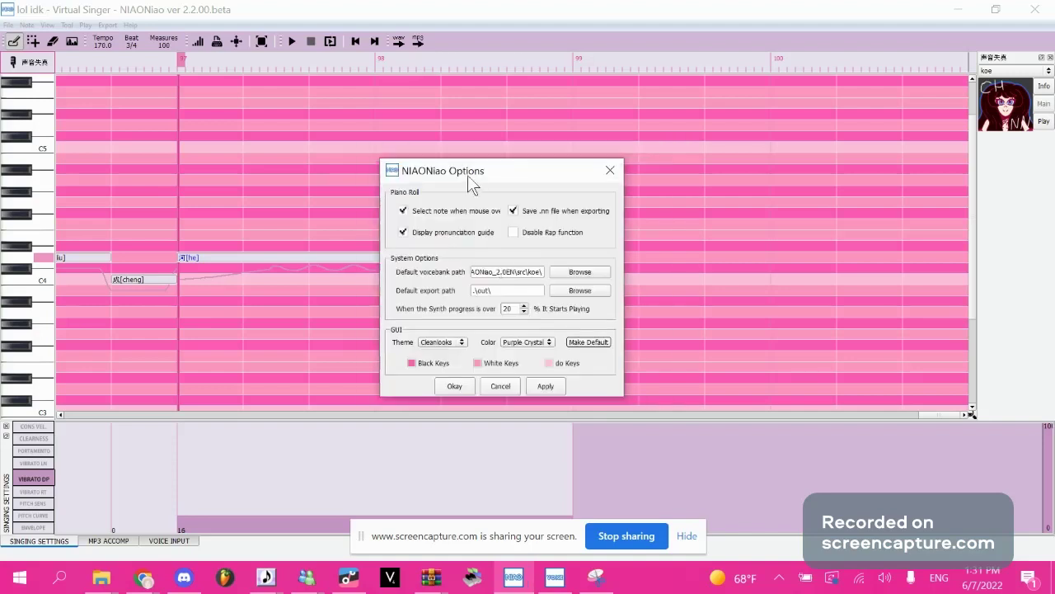
# Close the NIAONiao Options dialog to return to the Cleanlooks-styled piano roll.
pyautogui.click(610, 172)
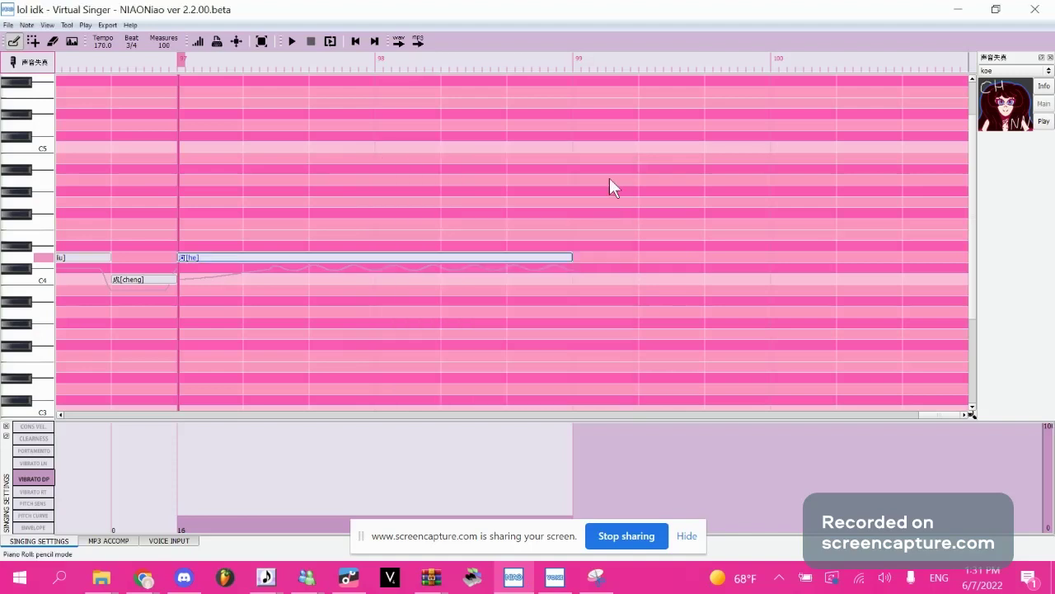